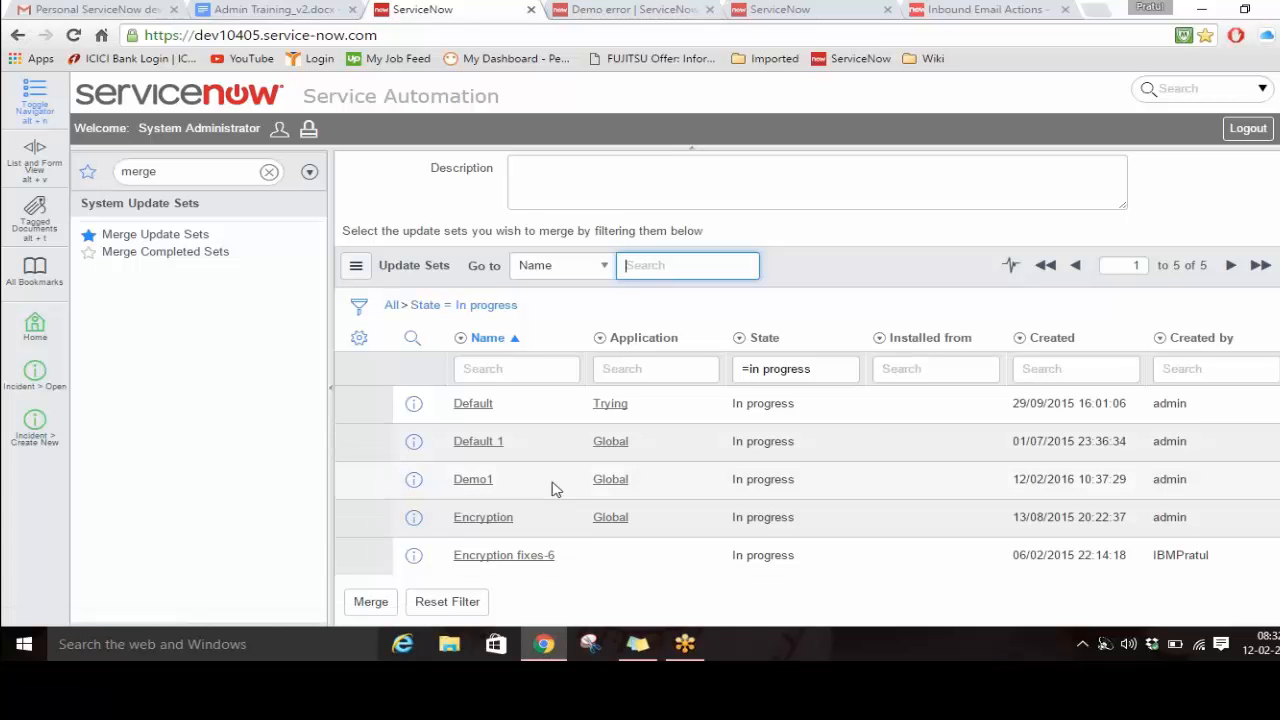
{"action": "scroll", "coordinate": [574, 494], "scroll_direction": "up", "scroll_amount": 1}
{"action": "scroll", "coordinate": [574, 494], "scroll_direction": "down", "scroll_amount": 2}
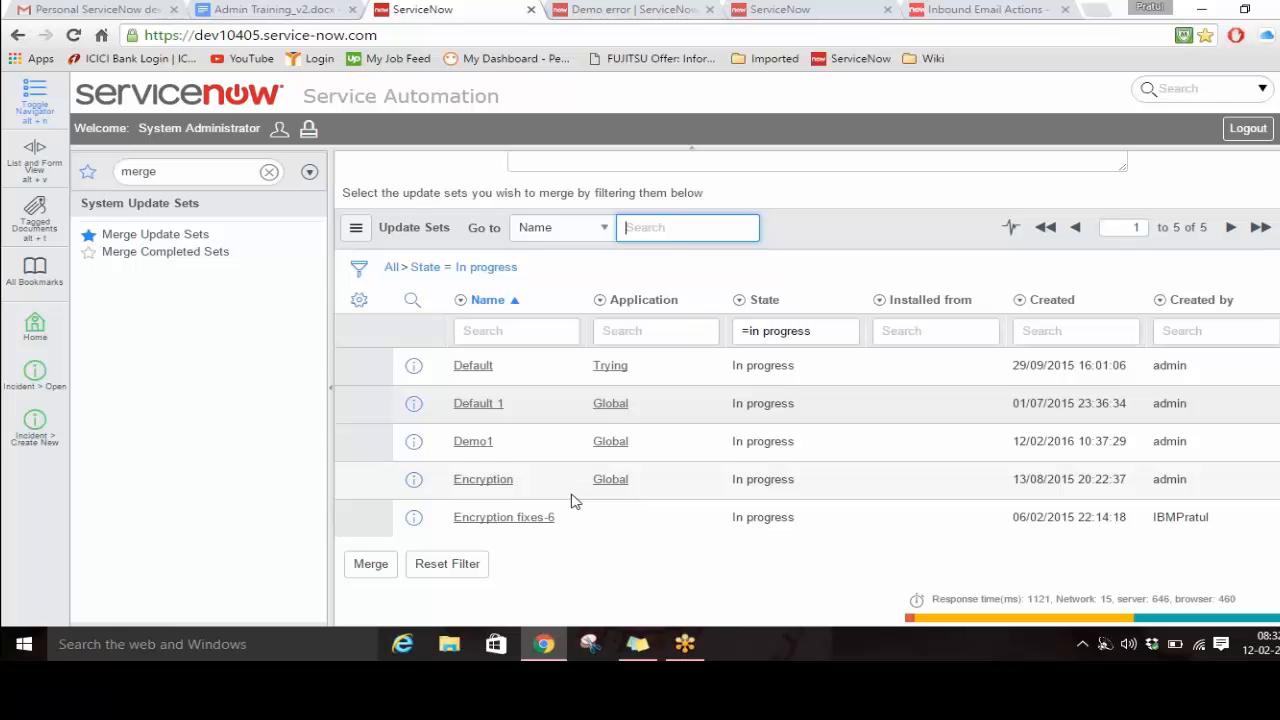
{"action": "scroll", "coordinate": [573, 500], "scroll_direction": "up", "scroll_amount": 2}
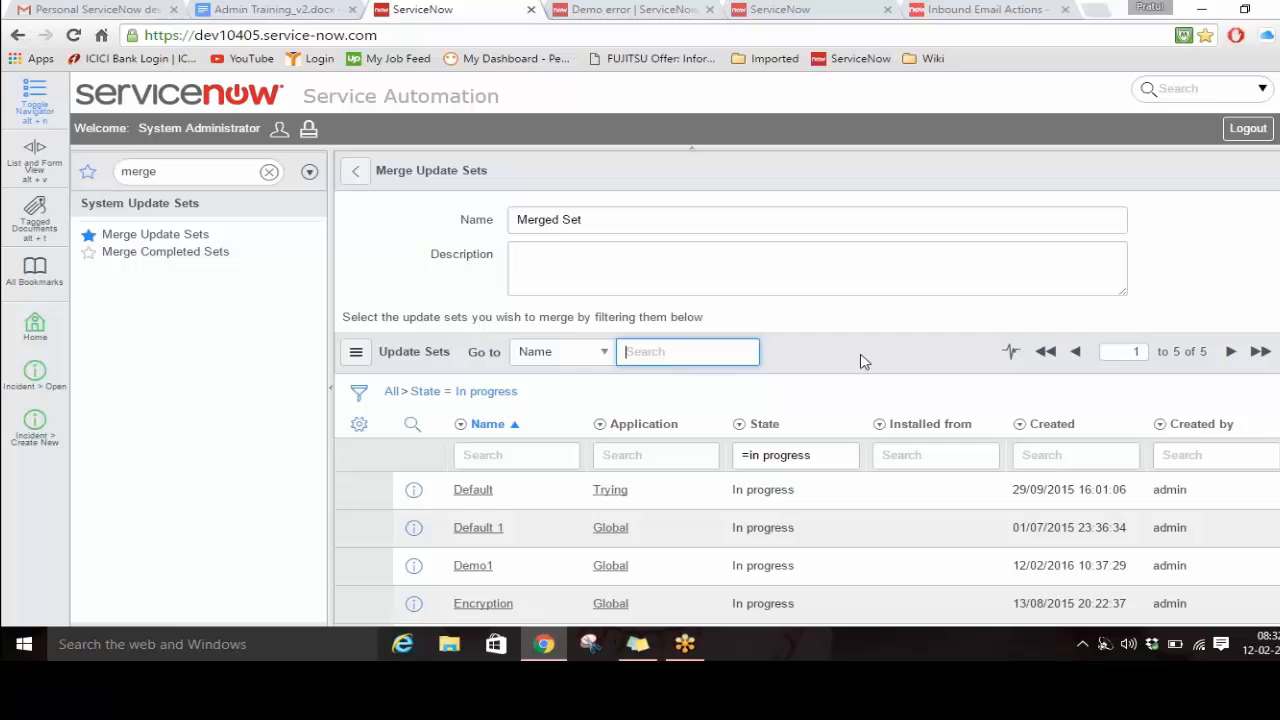
Step: Filter the application navigator by "sla" and open the SLA Definitions list under Service Level Management
{"action": "left_click", "coordinate": [184, 173]}
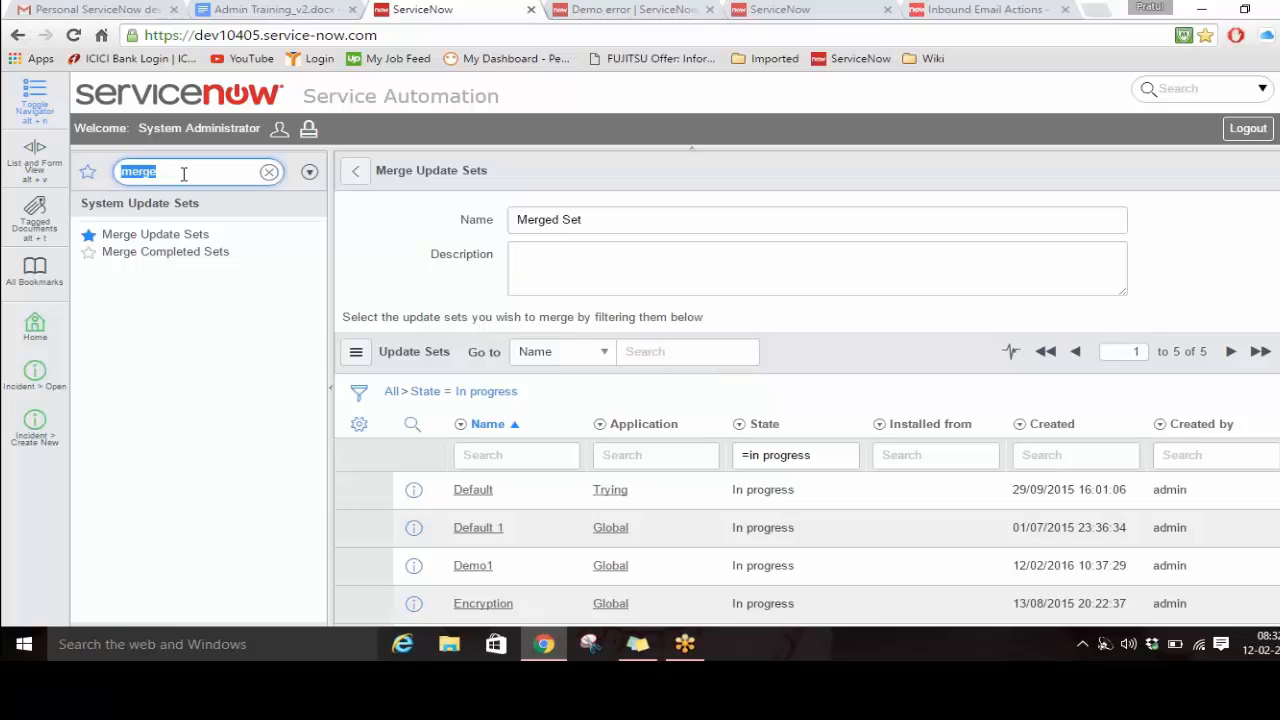
{"action": "type", "text": "s"}
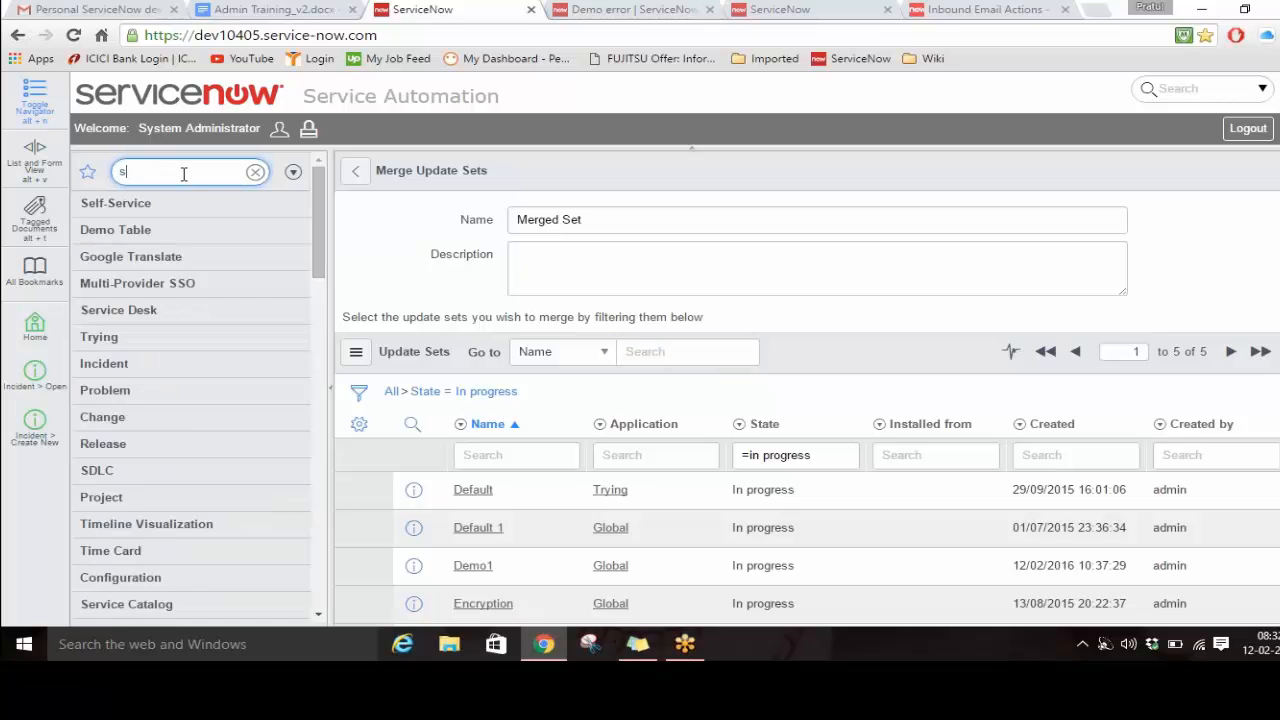
{"action": "type", "text": "la"}
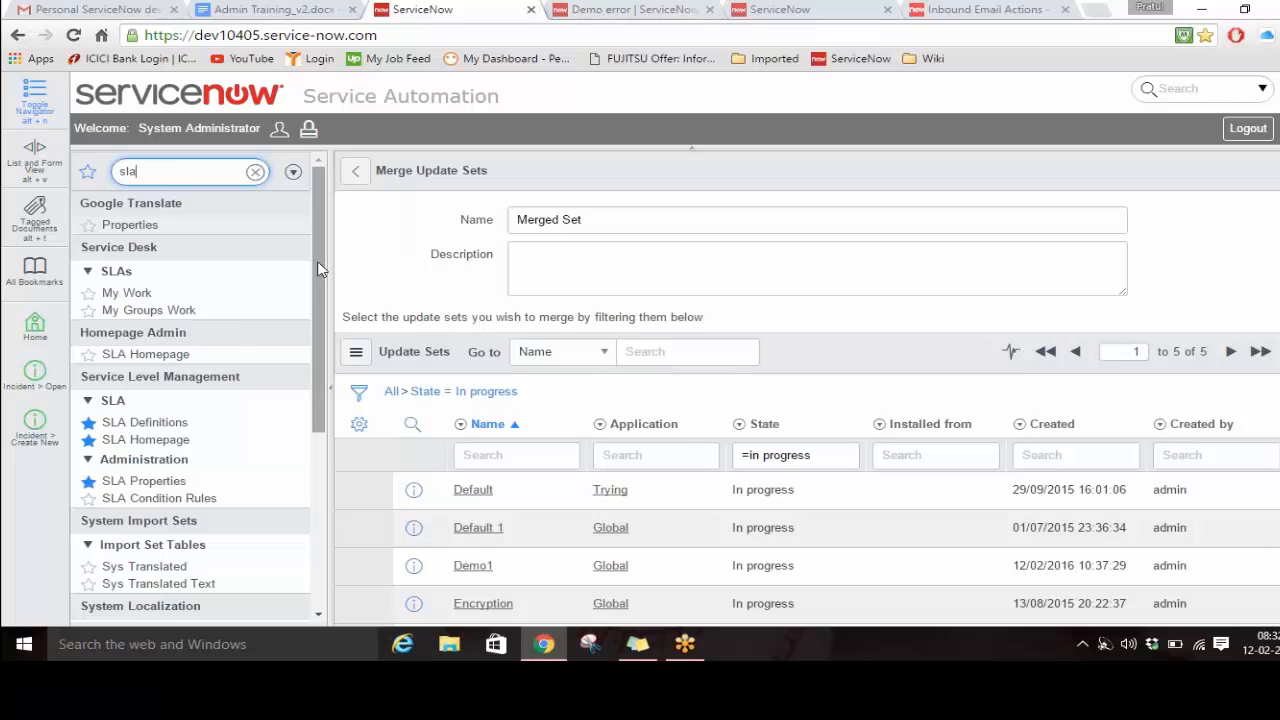
{"action": "left_click_drag", "start_coordinate": [318, 270], "coordinate": [314, 356]}
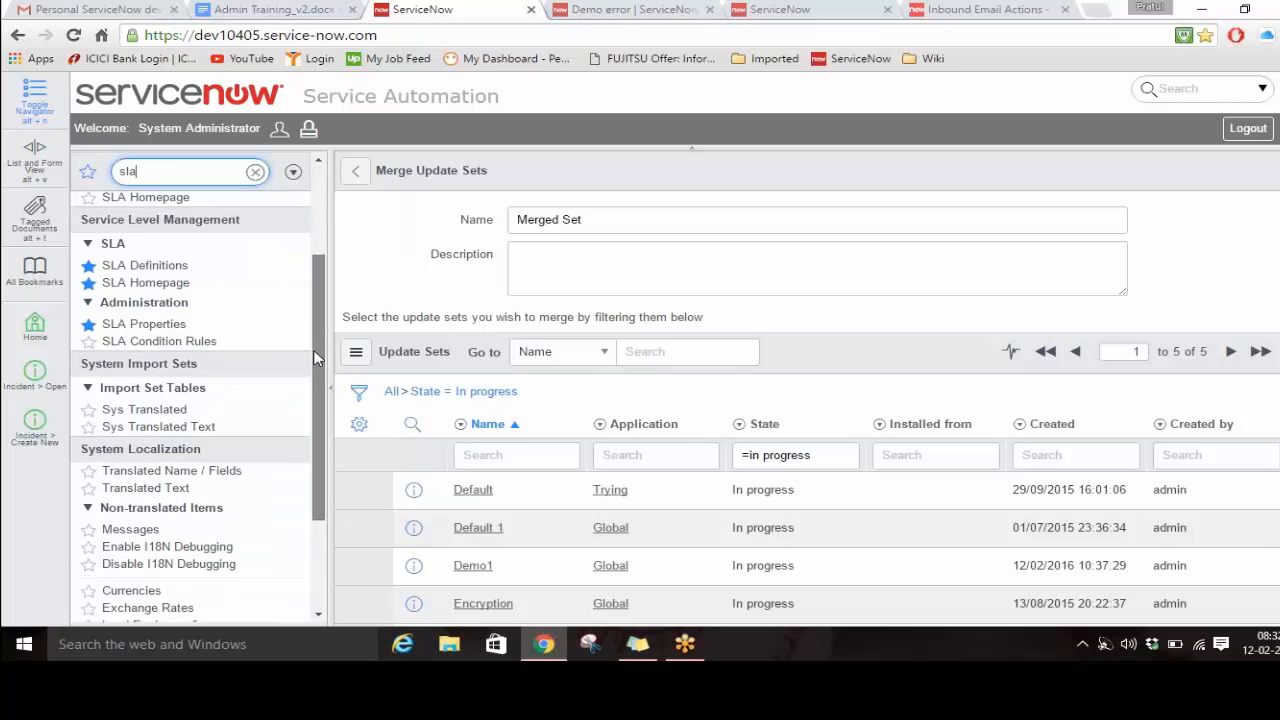
{"action": "left_click", "coordinate": [145, 265]}
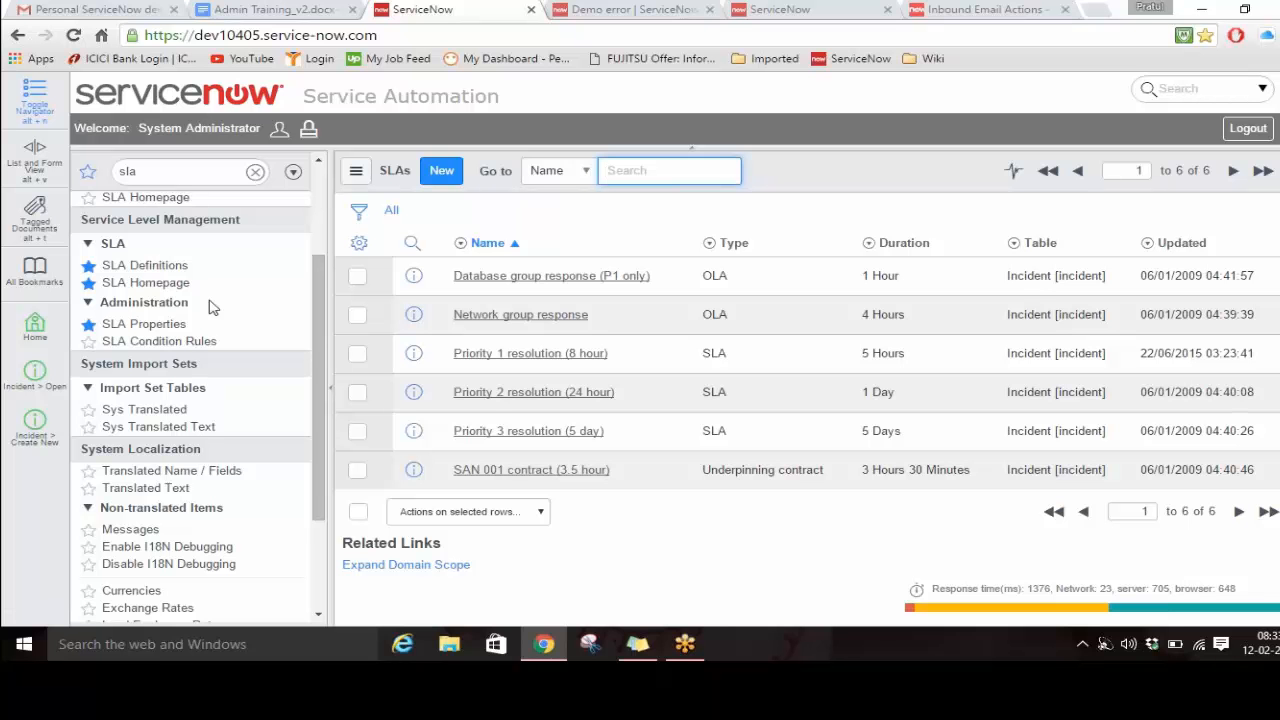
Step: Start a new SLA definition named Demo with type SLA on the Incident [incident] table
{"action": "left_click", "coordinate": [440, 172]}
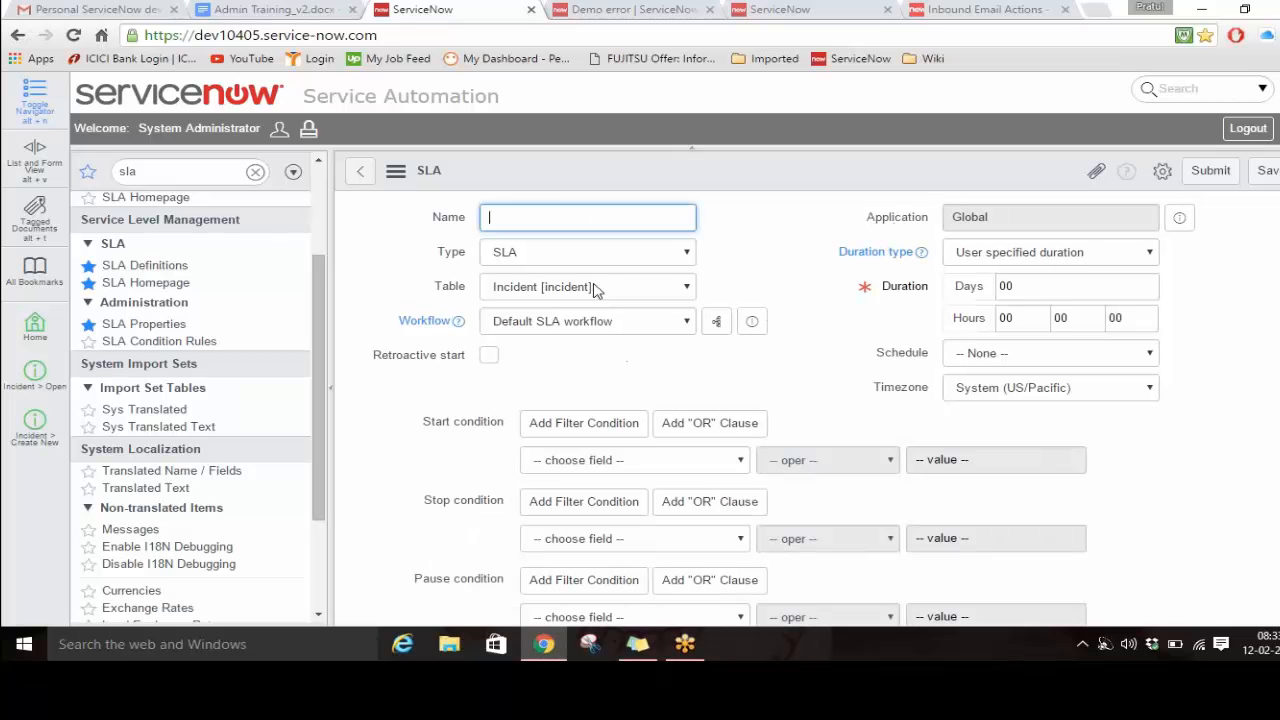
{"action": "type", "text": "E"}
{"action": "key", "text": "BackSpace"}
{"action": "type", "text": "Demo"}
{"action": "left_click", "coordinate": [588, 250]}
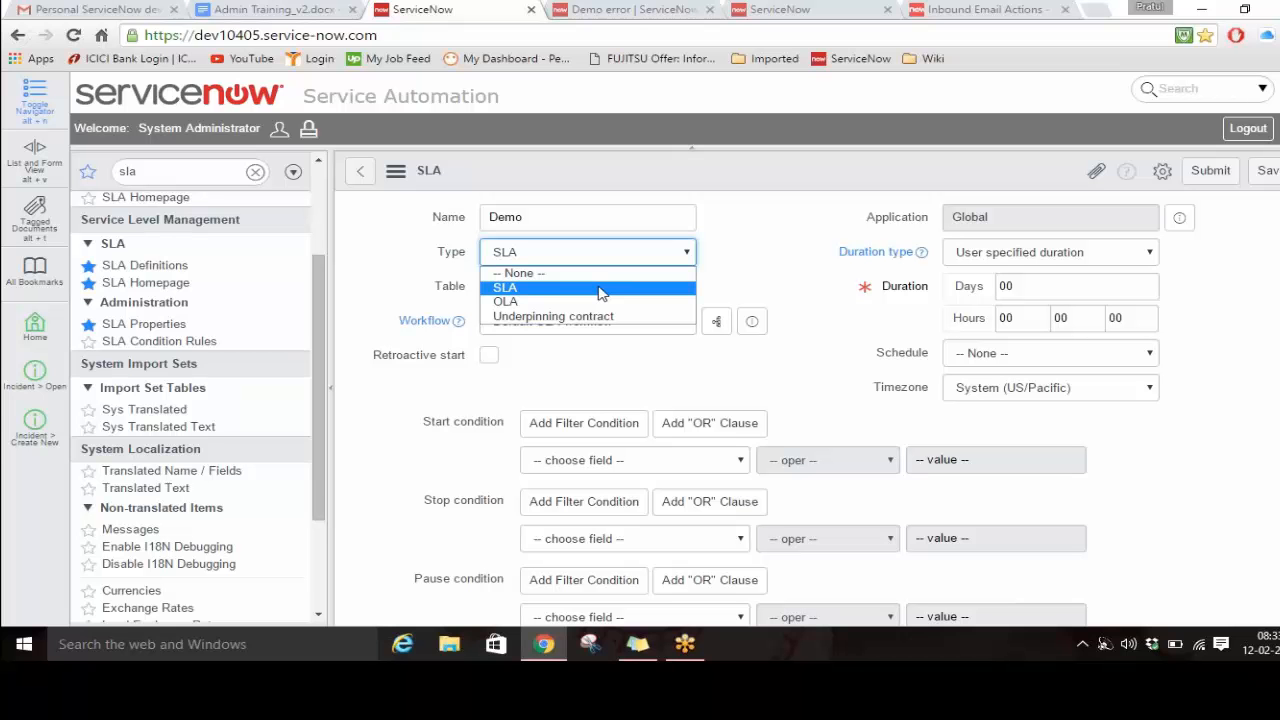
{"action": "left_click", "coordinate": [600, 292]}
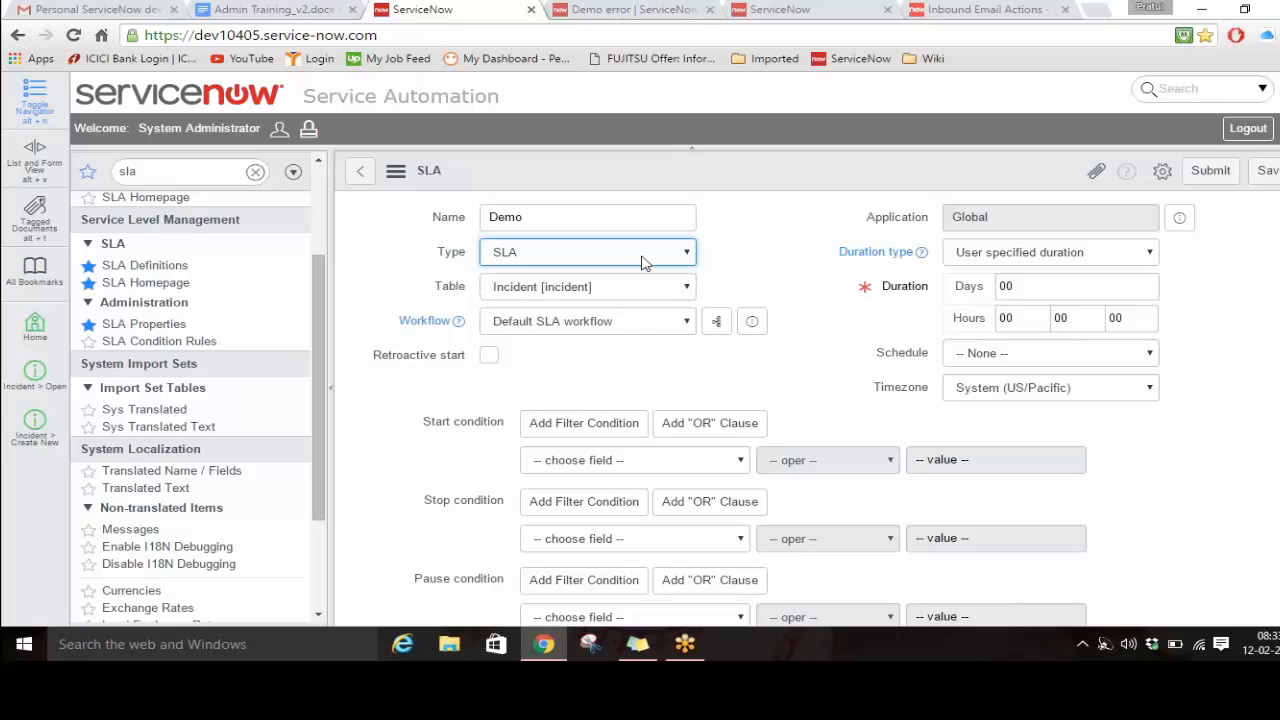
{"action": "left_click", "coordinate": [642, 257]}
{"action": "left_click", "coordinate": [582, 290]}
{"action": "left_click", "coordinate": [655, 298]}
{"action": "left_click", "coordinate": [655, 298]}
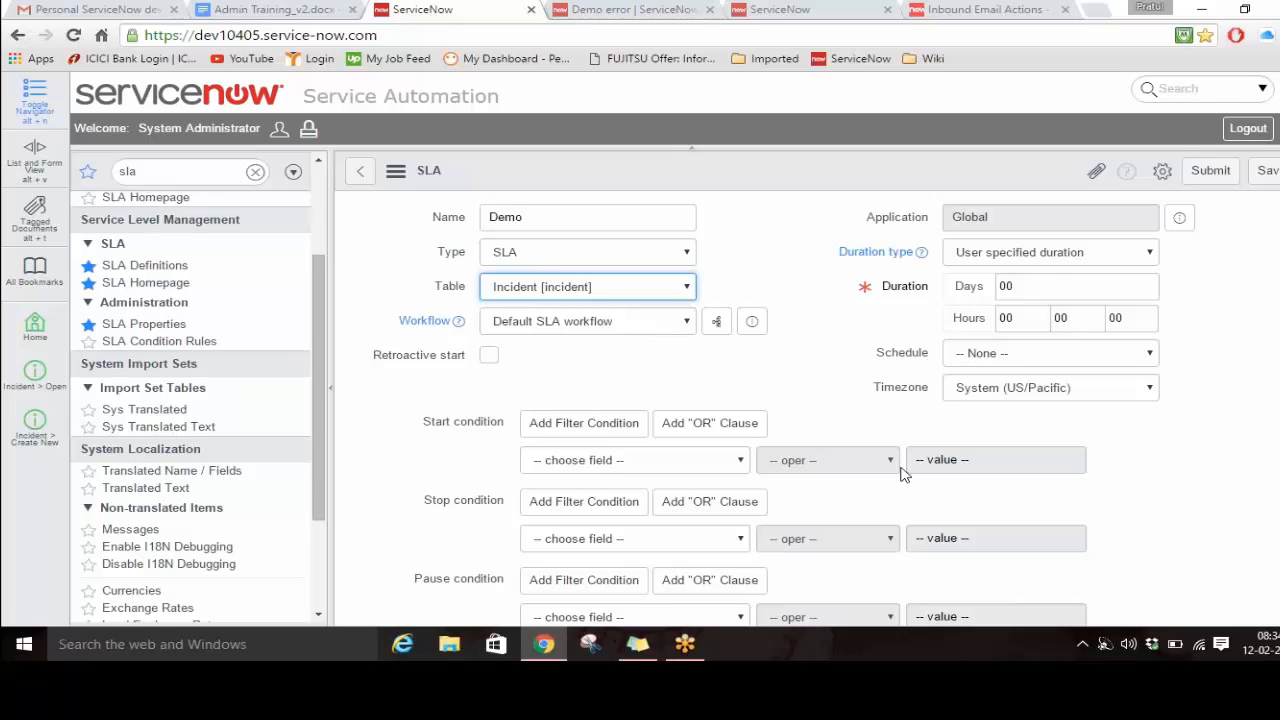
Step: Use the User specified duration type and set the new SLA's duration to 0 days and 05 hours
{"action": "left_click", "coordinate": [1025, 257]}
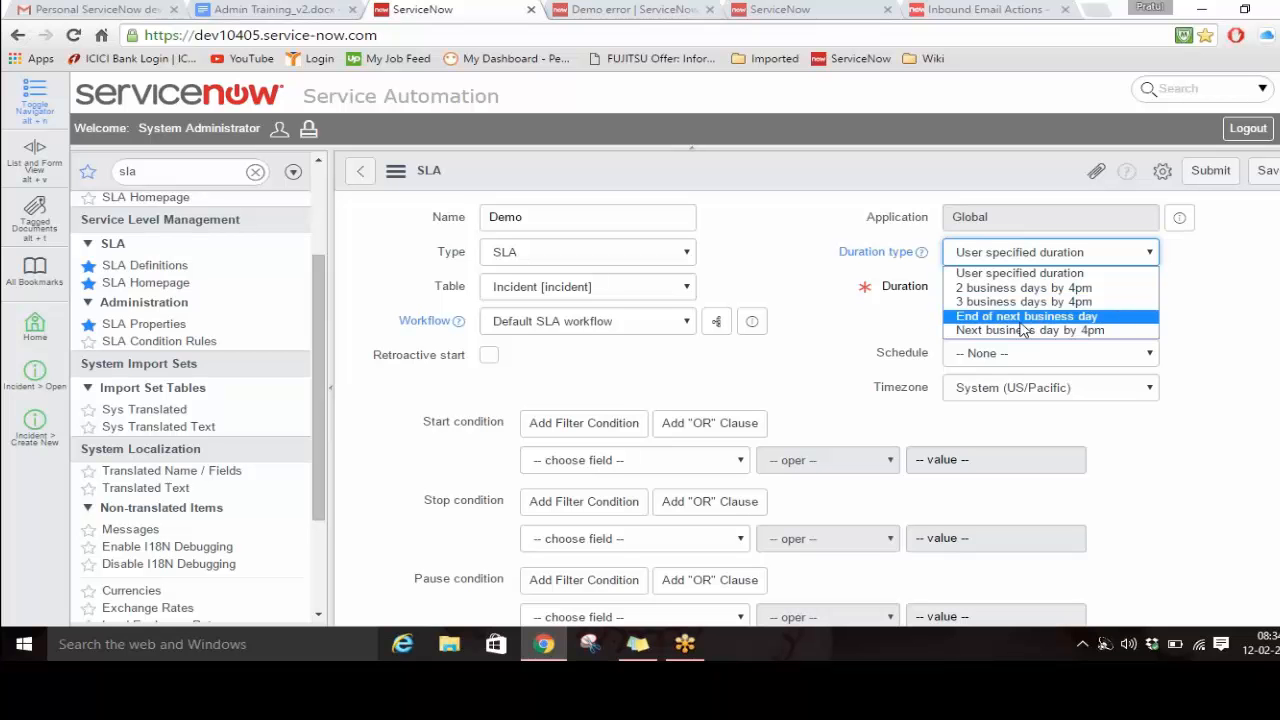
{"action": "left_click", "coordinate": [1018, 281]}
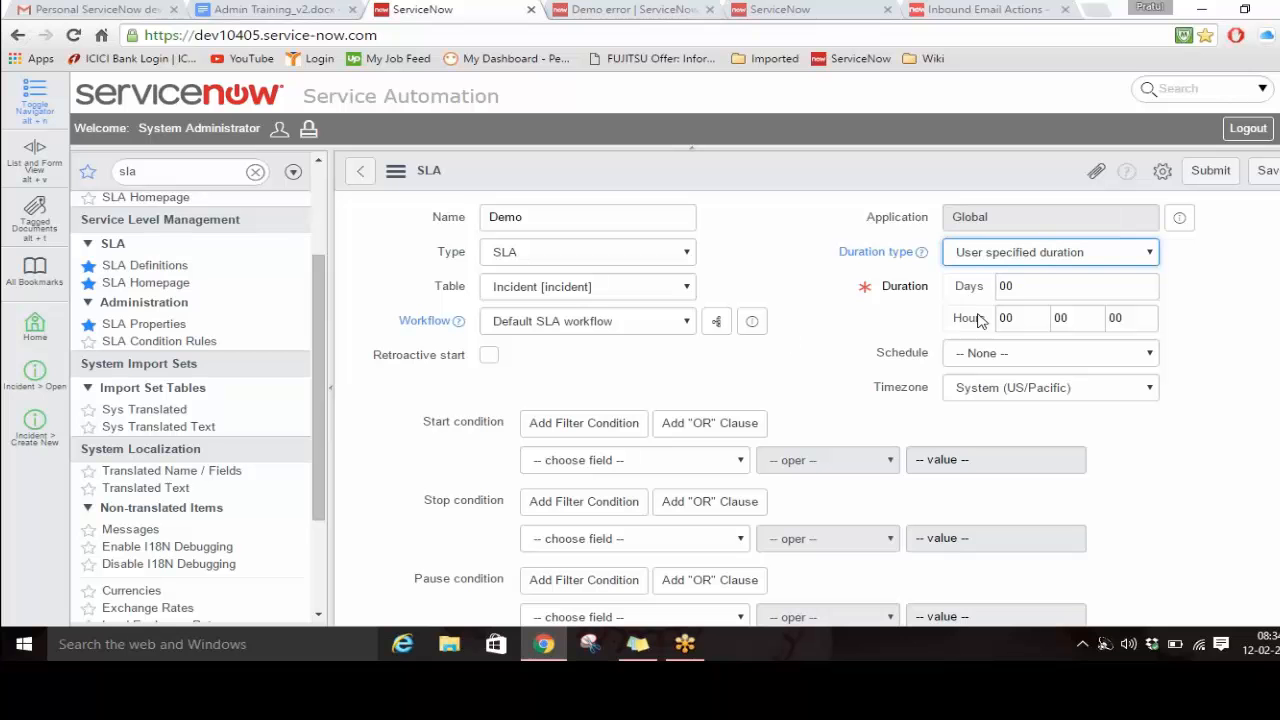
{"action": "left_click", "coordinate": [1021, 288]}
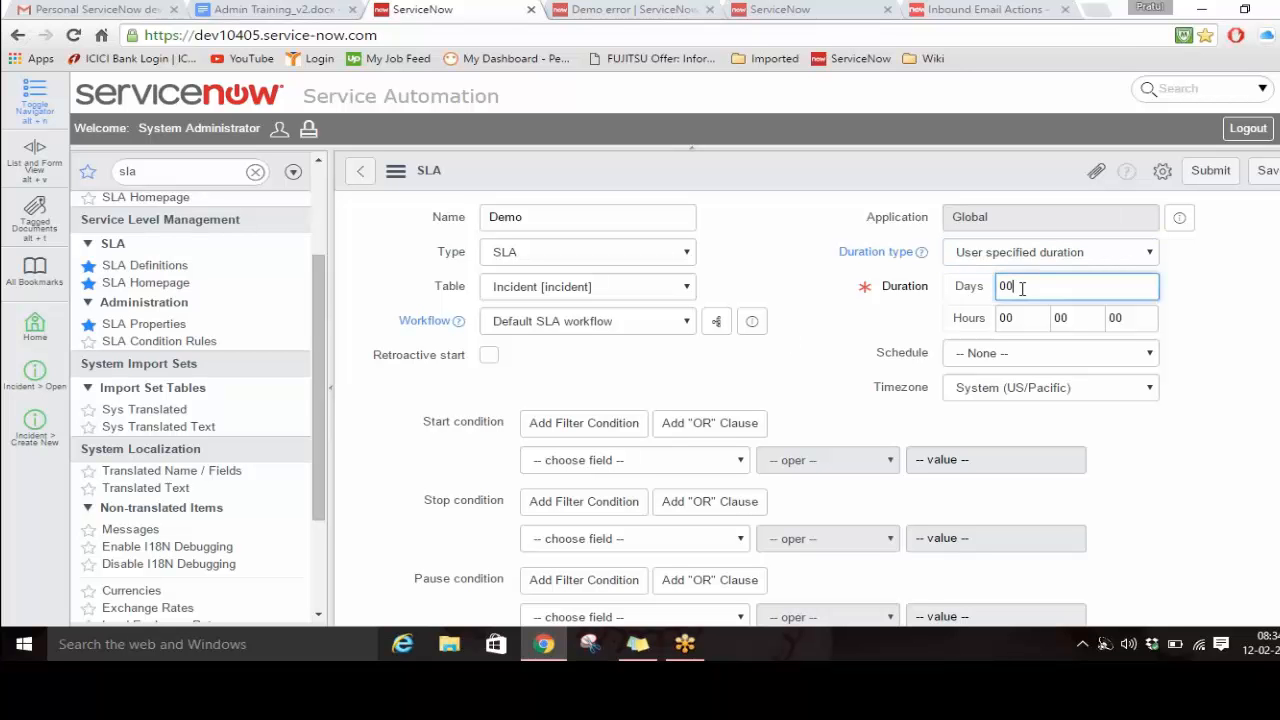
{"action": "key", "text": "BackSpace"}
{"action": "type", "text": "5"}
{"action": "key", "text": "BackSpace"}
{"action": "key", "text": "Tab"}
{"action": "type", "text": "05"}
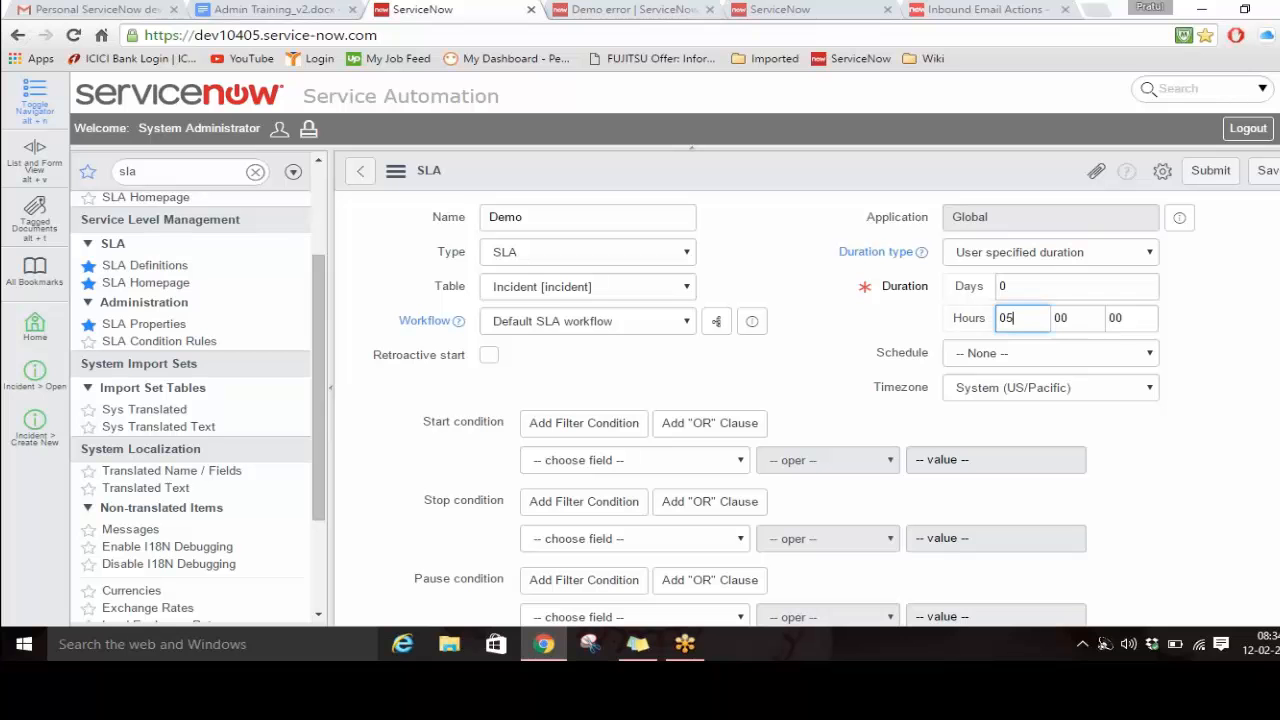
{"action": "left_click", "coordinate": [919, 305]}
Step: Examine the available schedules and timezones, and the start, stop and pause condition sections of the new SLA
{"action": "left_click", "coordinate": [998, 355]}
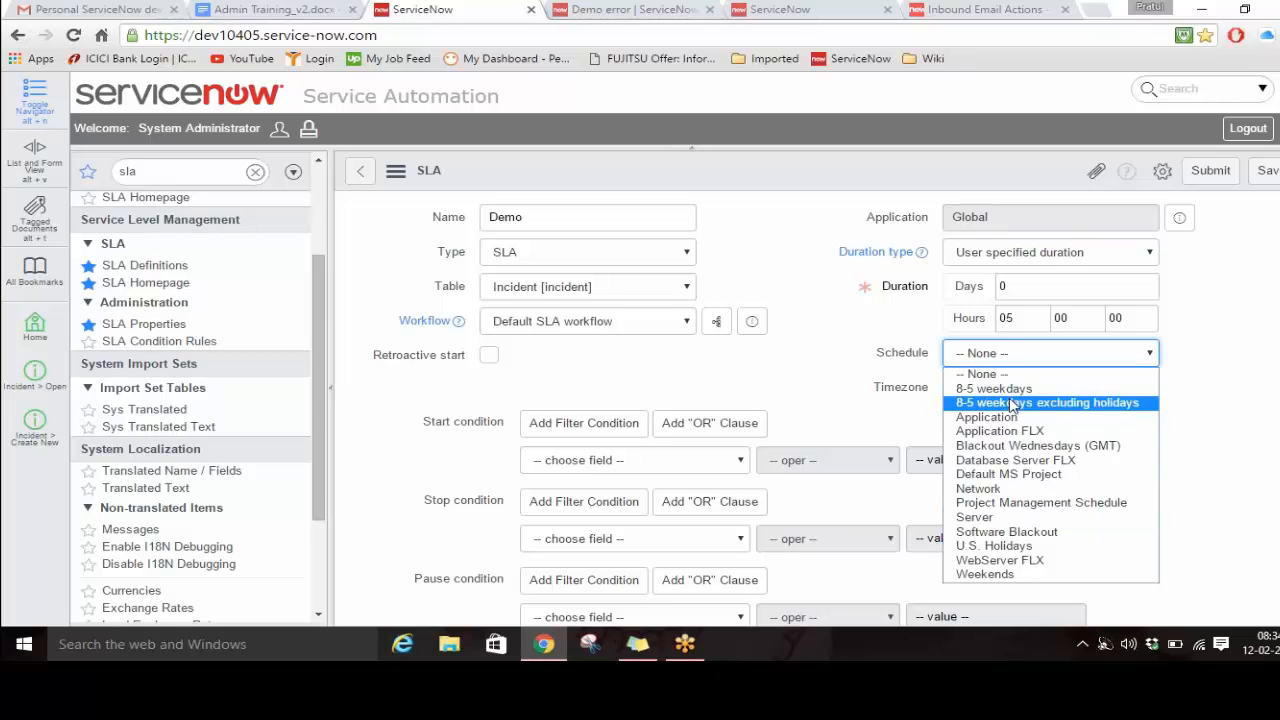
{"action": "left_click", "coordinate": [1226, 378]}
{"action": "left_click", "coordinate": [1098, 400]}
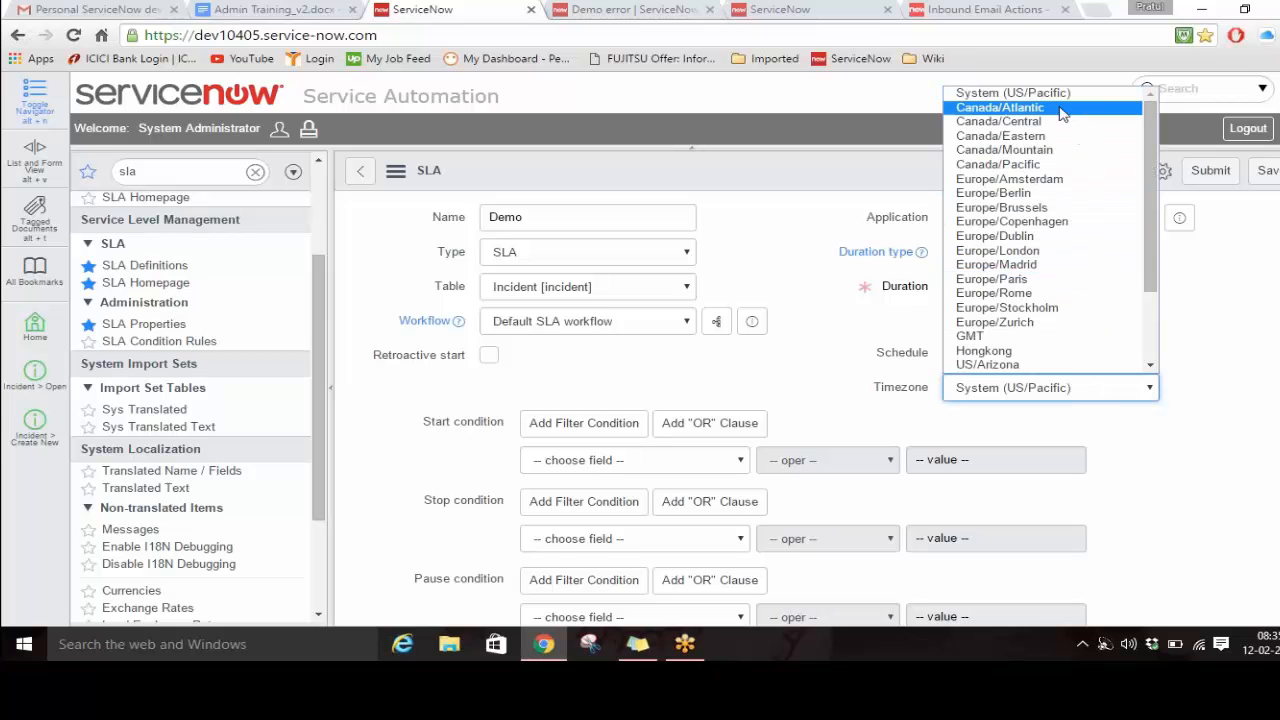
{"action": "left_click", "coordinate": [1219, 325]}
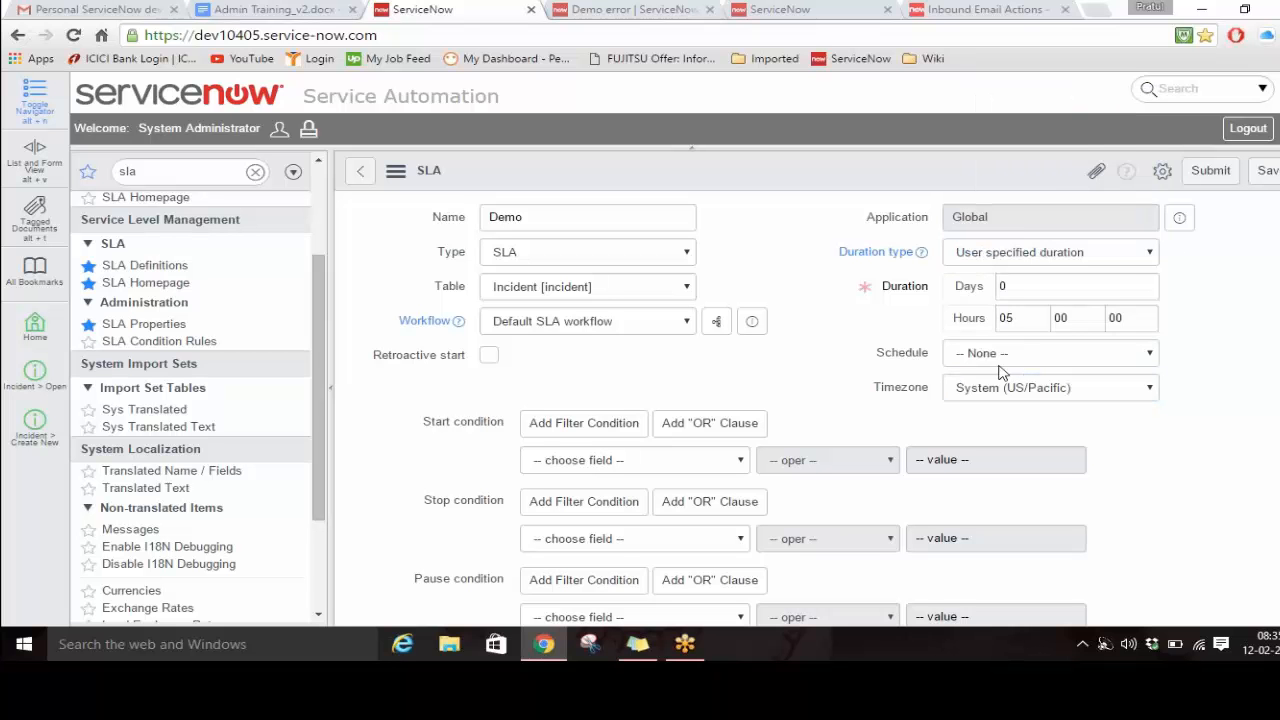
{"action": "scroll", "coordinate": [1005, 372], "scroll_direction": "down", "scroll_amount": 1}
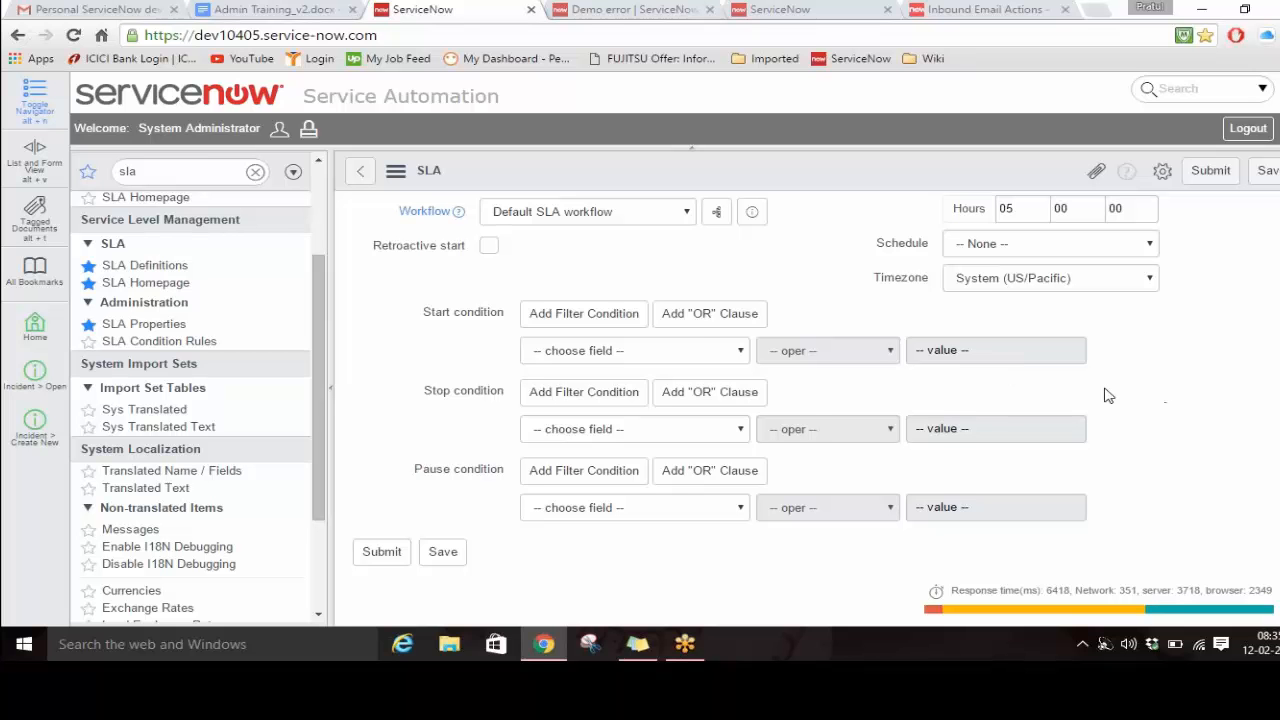
{"action": "scroll", "coordinate": [1107, 395], "scroll_direction": "up", "scroll_amount": 1}
{"action": "scroll", "coordinate": [1107, 395], "scroll_direction": "down", "scroll_amount": 1}
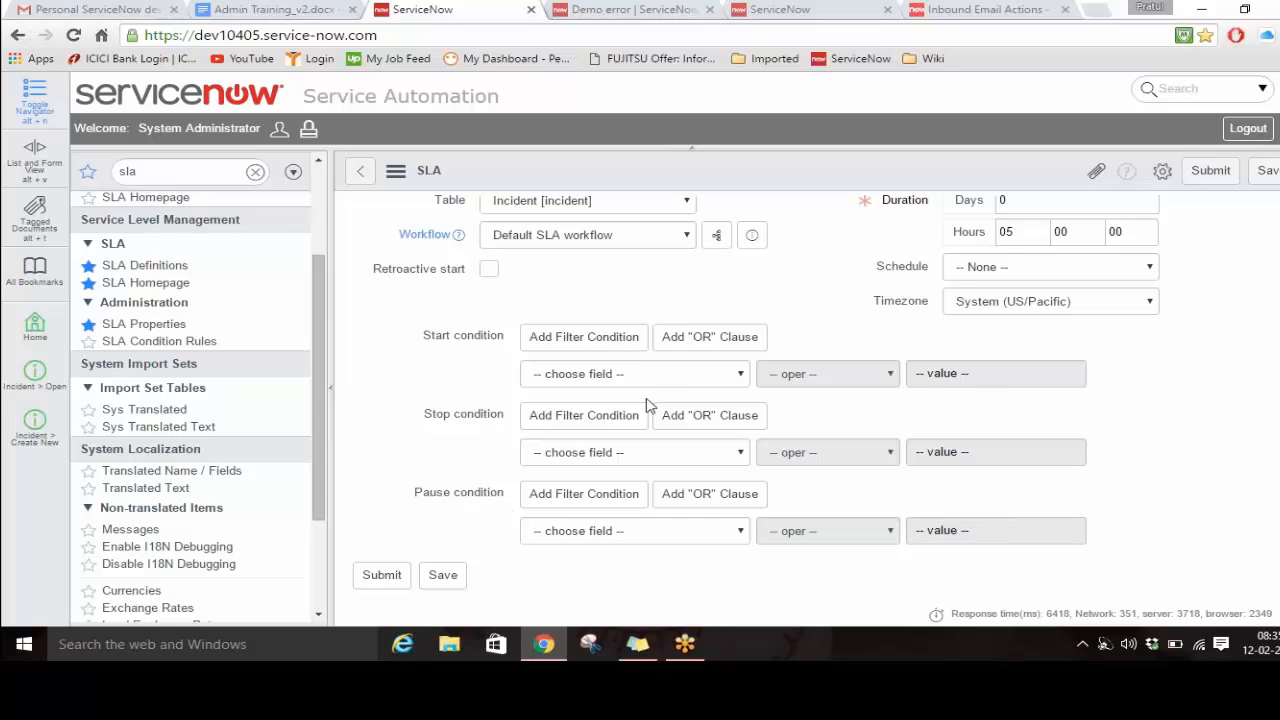
{"action": "scroll", "coordinate": [651, 400], "scroll_direction": "up", "scroll_amount": 2}
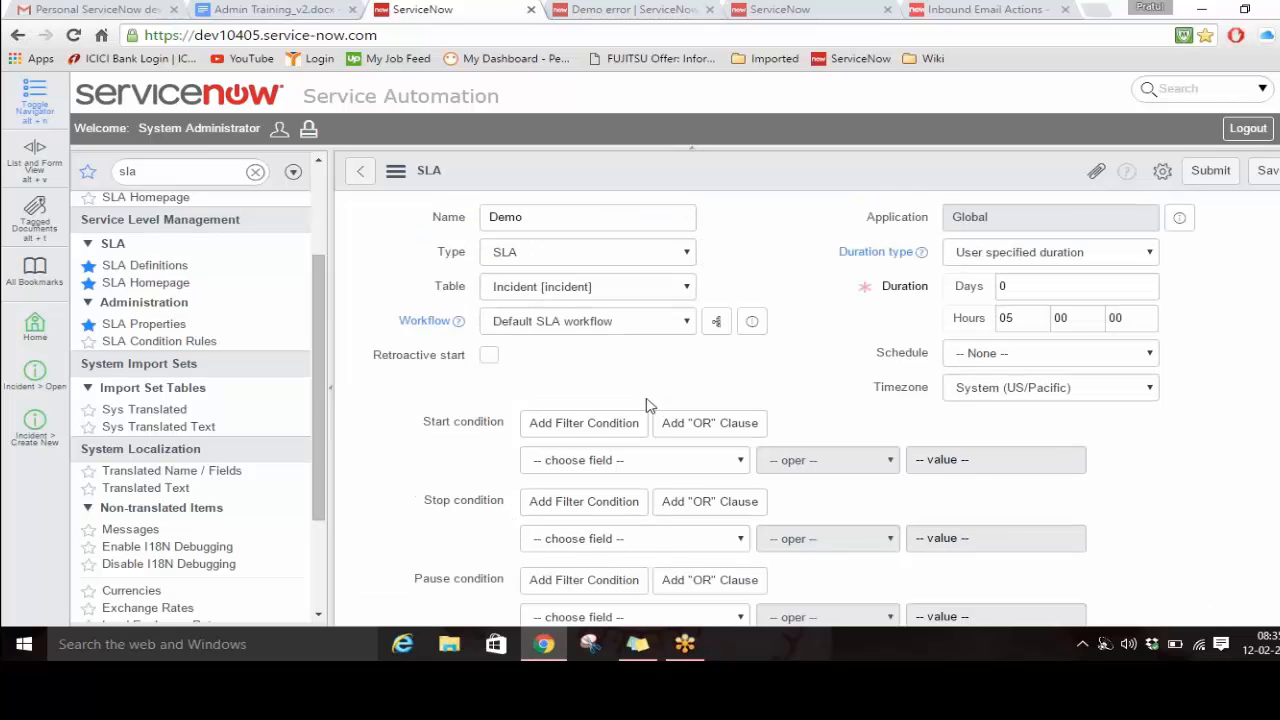
Step: Discard the unsaved SLA, return to the SLA definitions and open Priority 2 resolution (24 hour)
{"action": "left_click", "coordinate": [158, 268]}
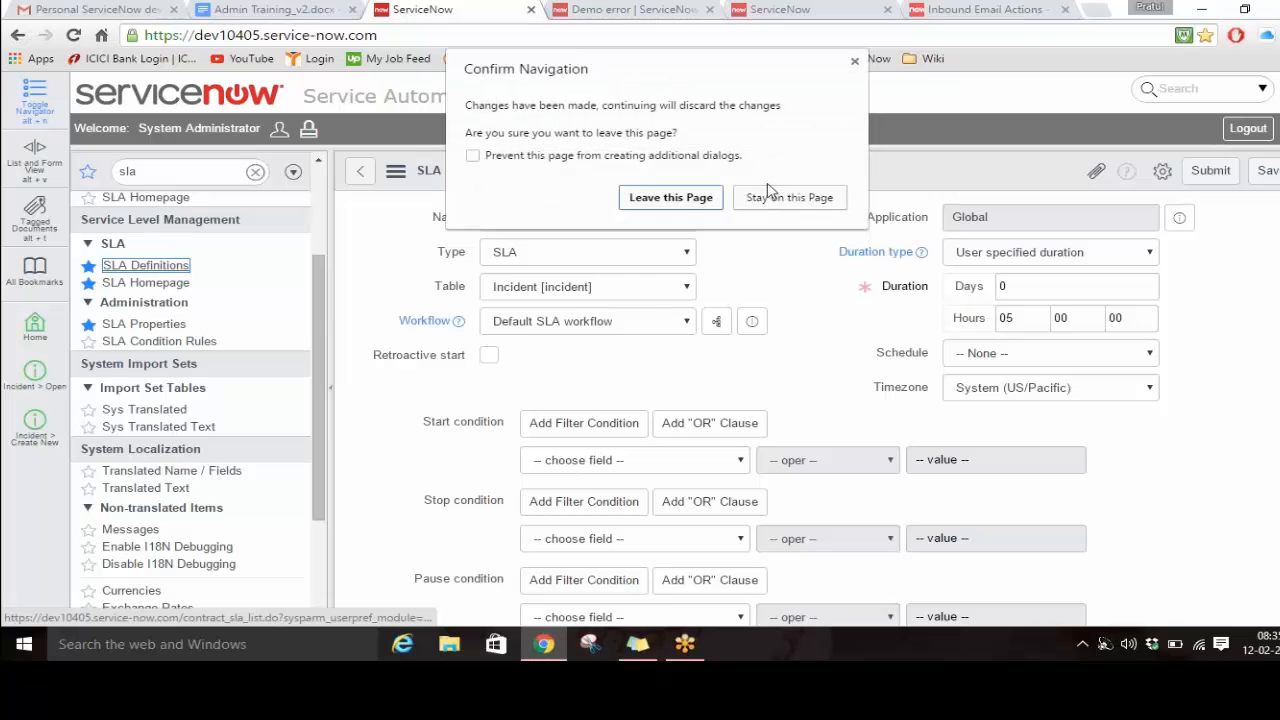
{"action": "left_click", "coordinate": [652, 199]}
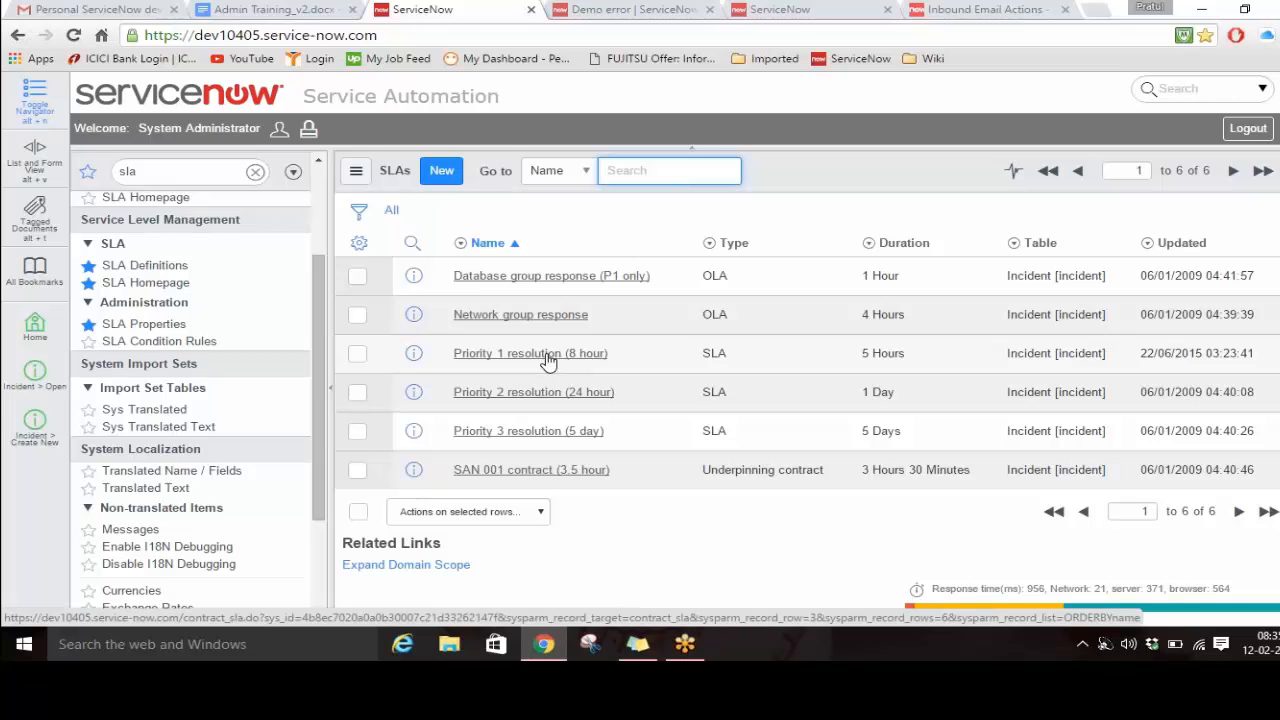
{"action": "left_click", "coordinate": [516, 393]}
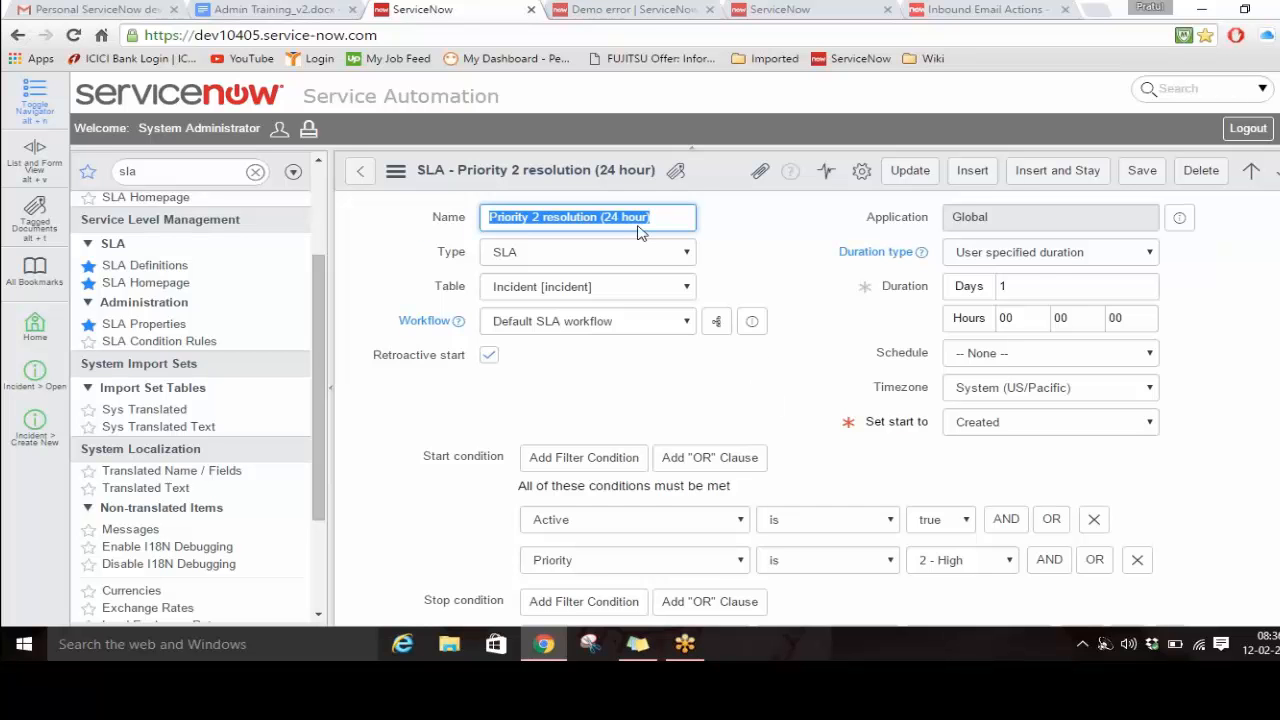
Step: Examine the start, stop and pause conditions of the Priority 2 resolution (24 hour) SLA
{"action": "scroll", "coordinate": [630, 330], "scroll_direction": "down", "scroll_amount": 1}
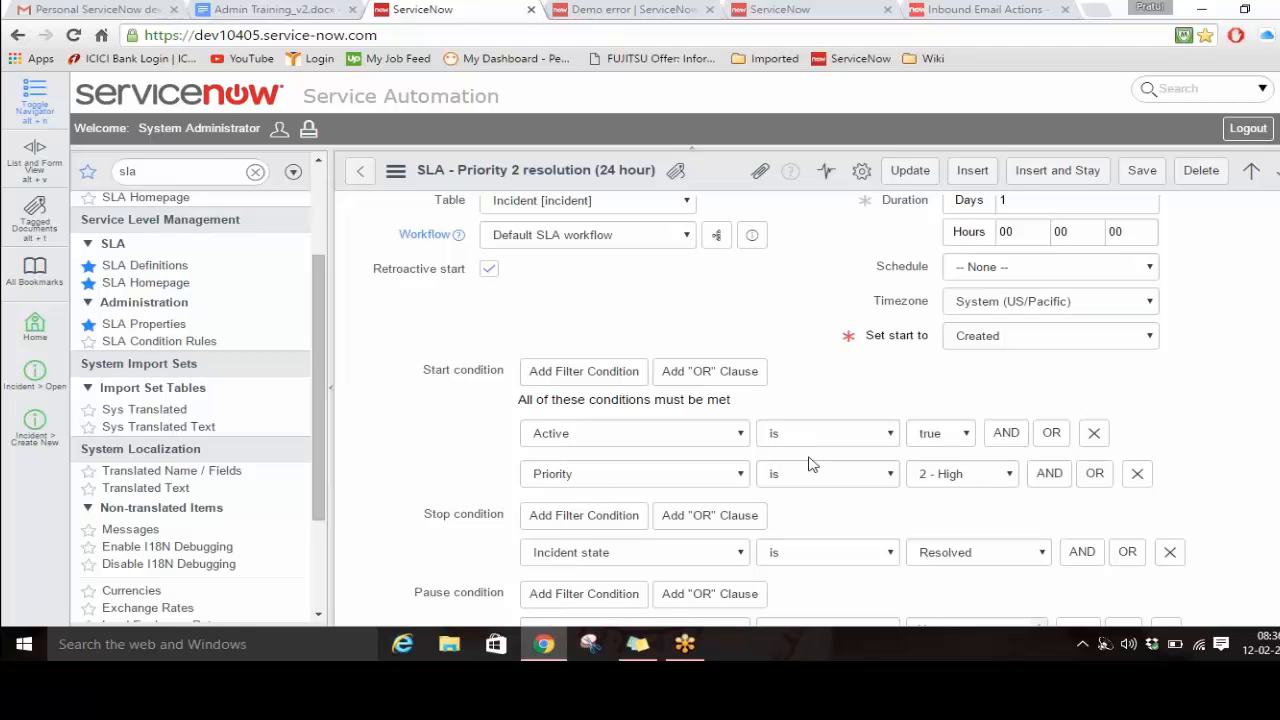
{"action": "scroll", "coordinate": [869, 433], "scroll_direction": "down", "scroll_amount": 1}
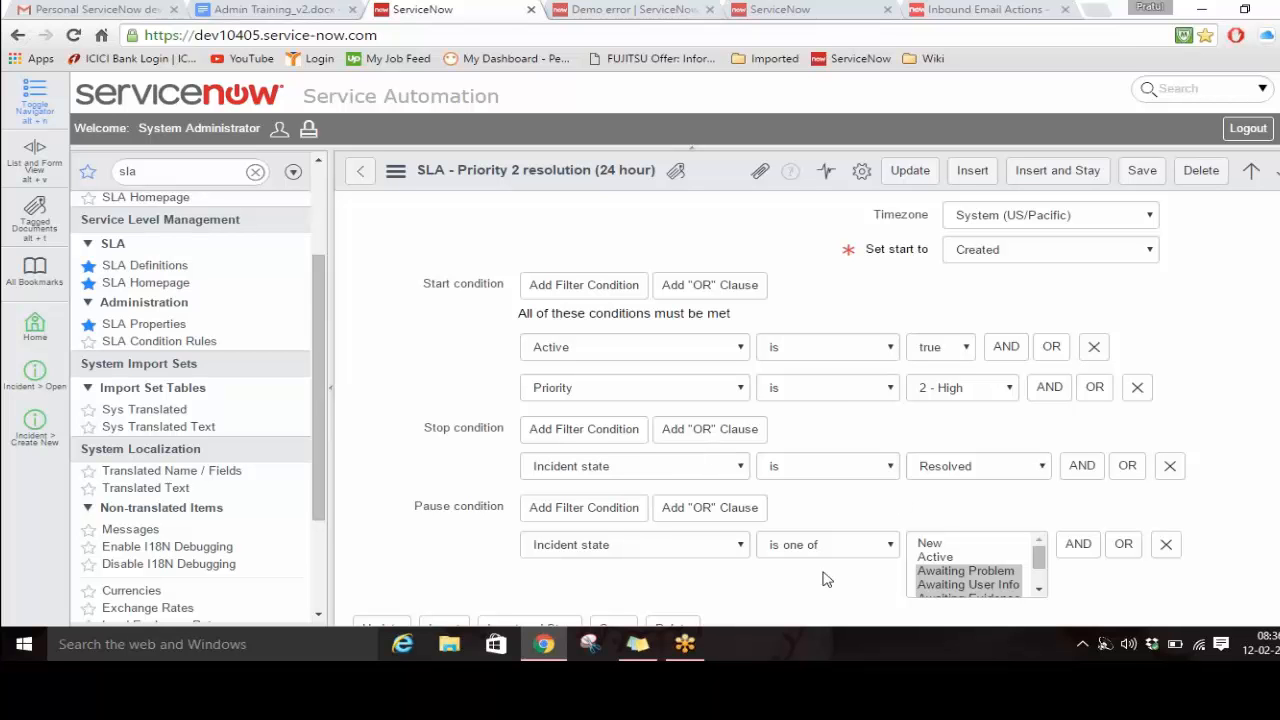
{"action": "left_click", "coordinate": [1042, 554]}
{"action": "left_click_drag", "start_coordinate": [1045, 557], "coordinate": [1045, 570]}
{"action": "scroll", "coordinate": [1030, 570], "scroll_direction": "up", "scroll_amount": 2}
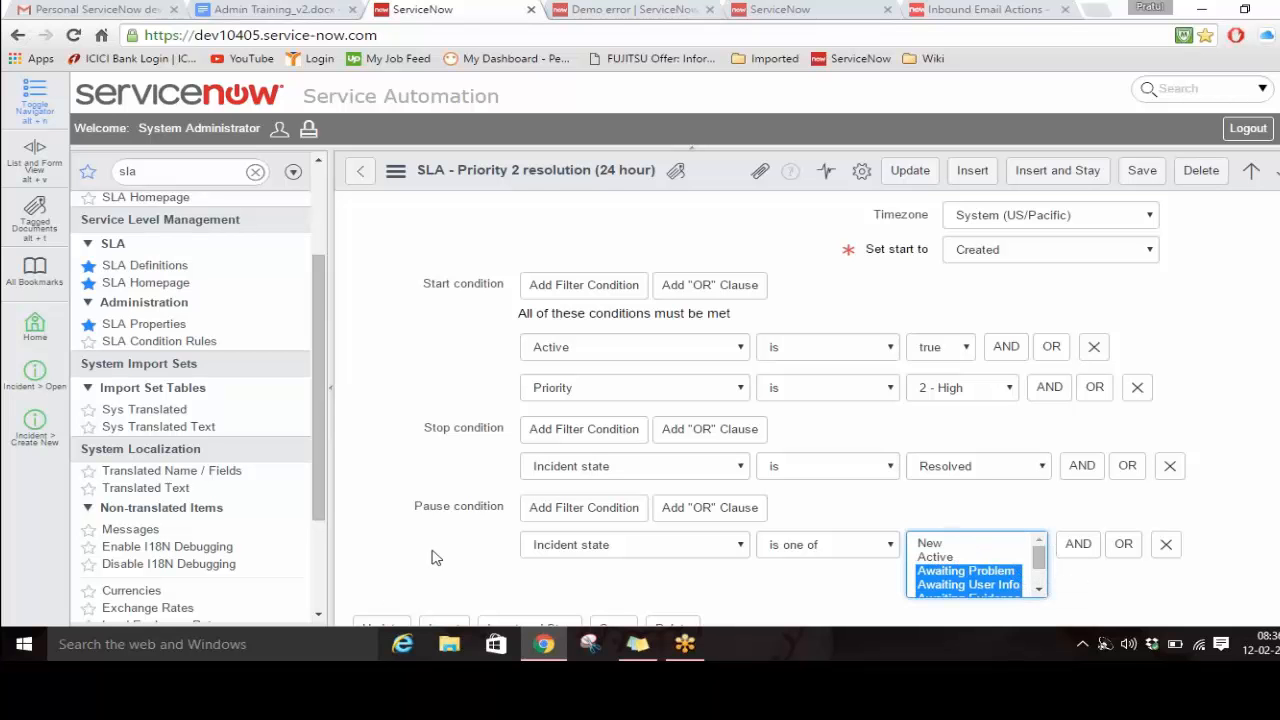
{"action": "scroll", "coordinate": [600, 520], "scroll_direction": "up", "scroll_amount": 2}
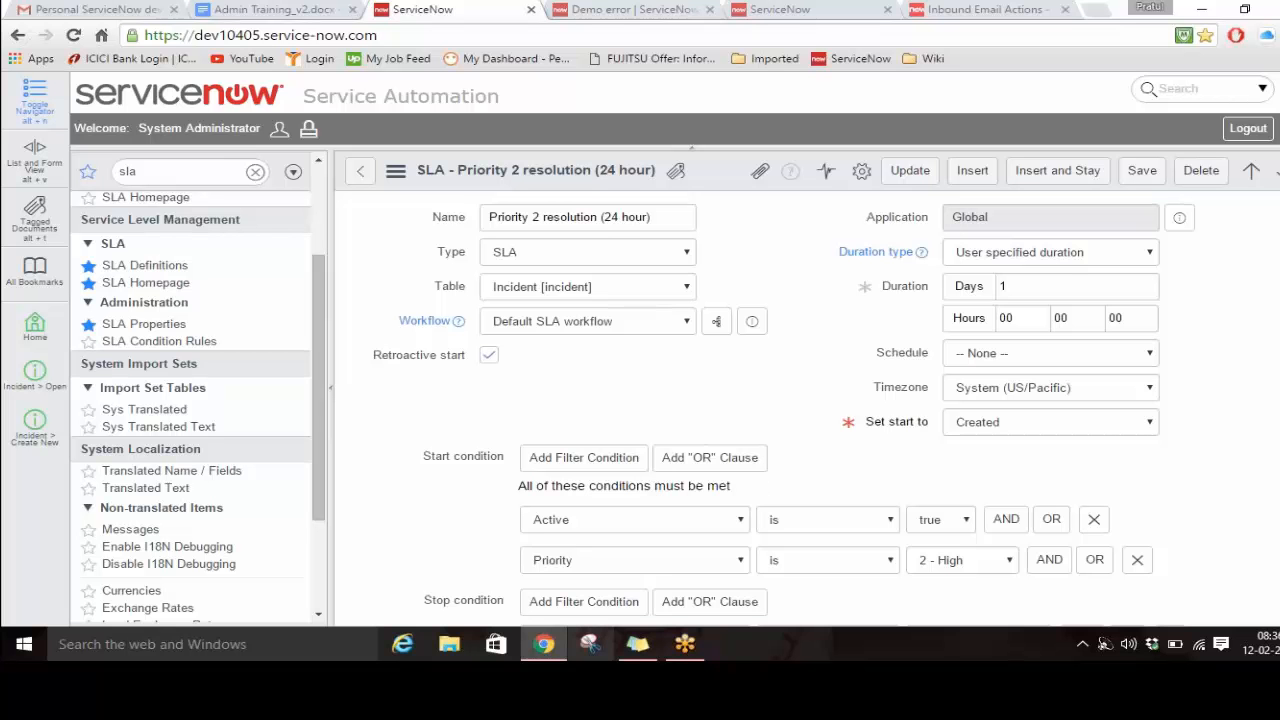
{"action": "scroll", "coordinate": [822, 435], "scroll_direction": "down", "scroll_amount": 3}
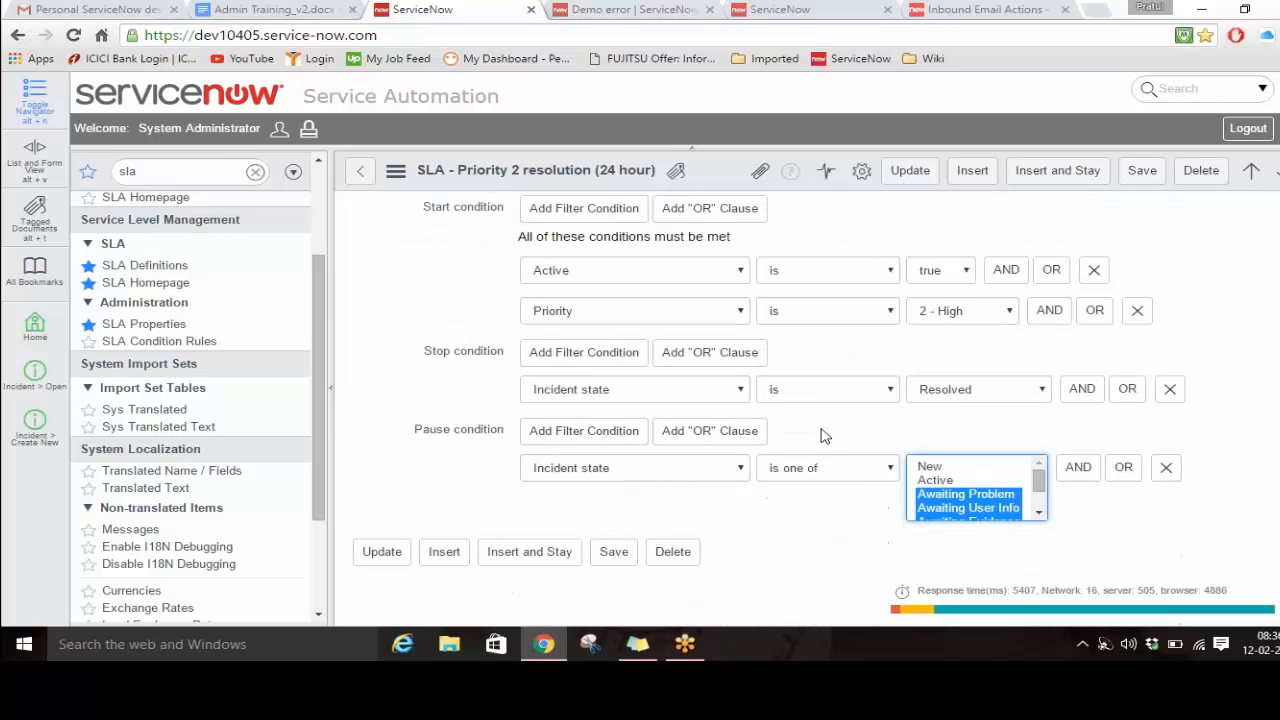
{"action": "scroll", "coordinate": [822, 435], "scroll_direction": "up", "scroll_amount": 3}
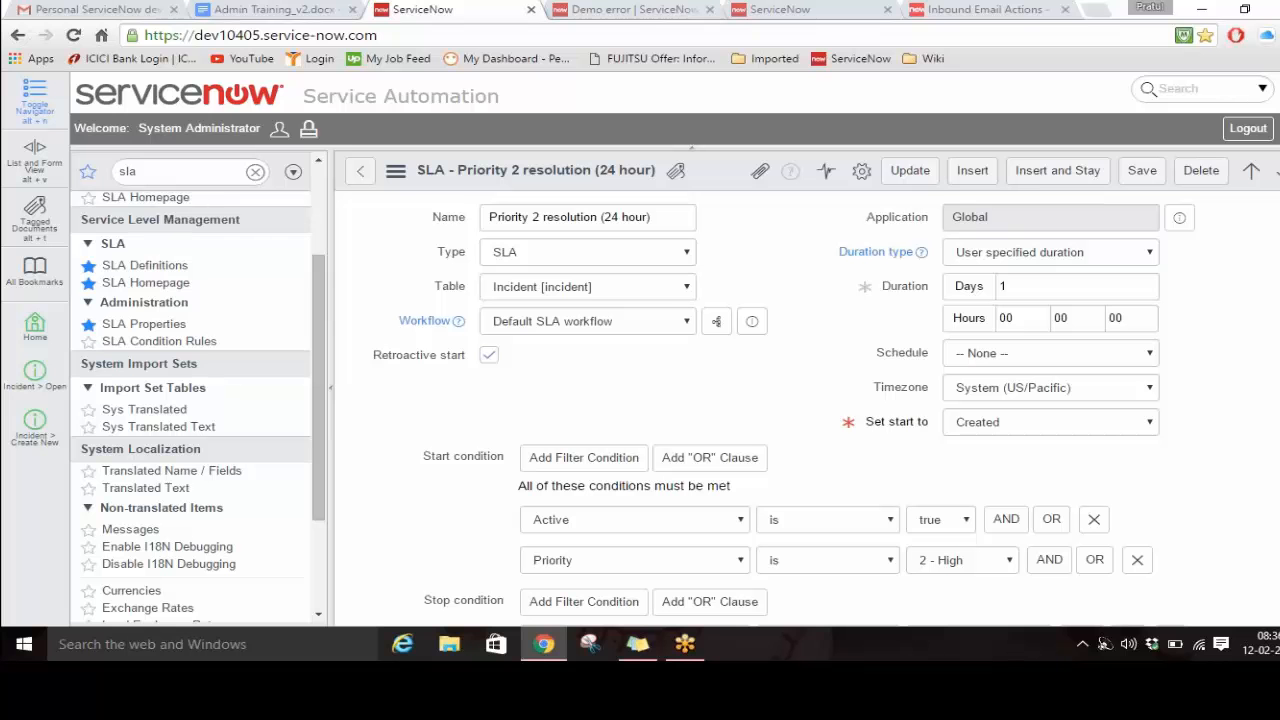
Step: Filter the application navigator by "incide", list the open incidents and open incident INC0000019
{"action": "double_click", "coordinate": [148, 175]}
{"action": "key", "text": "BackSpace"}
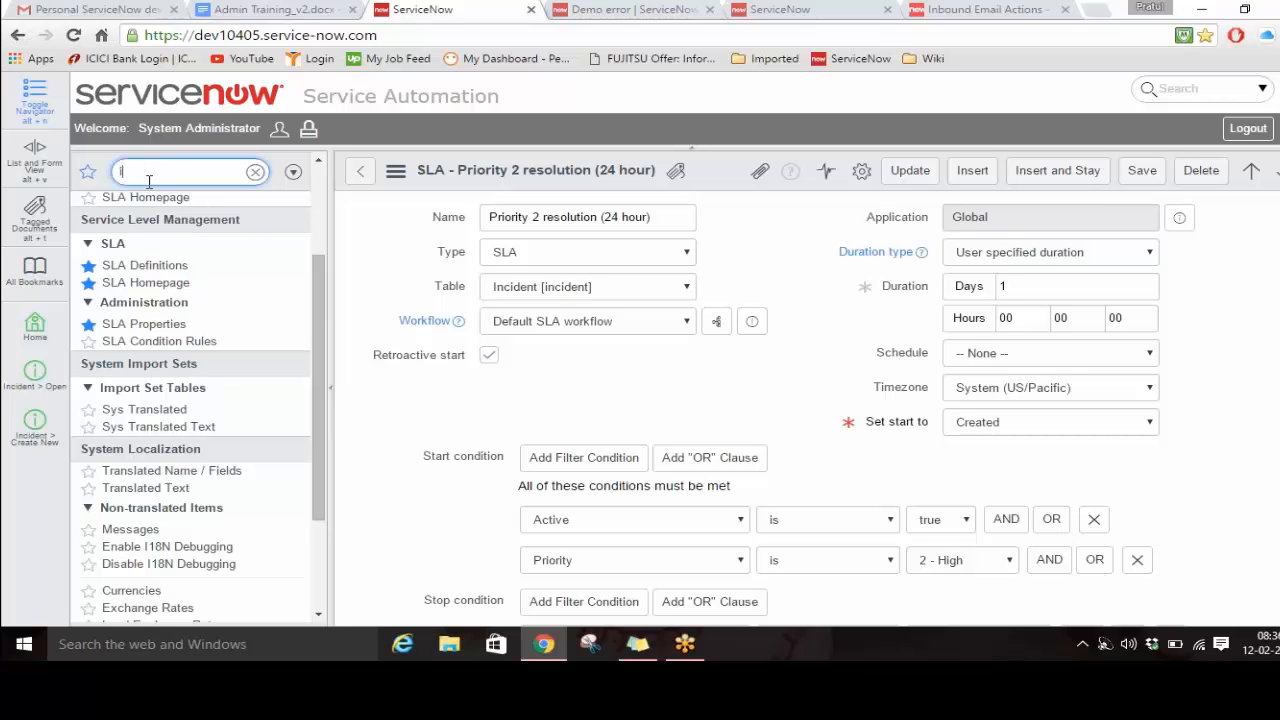
{"action": "type", "text": "incide"}
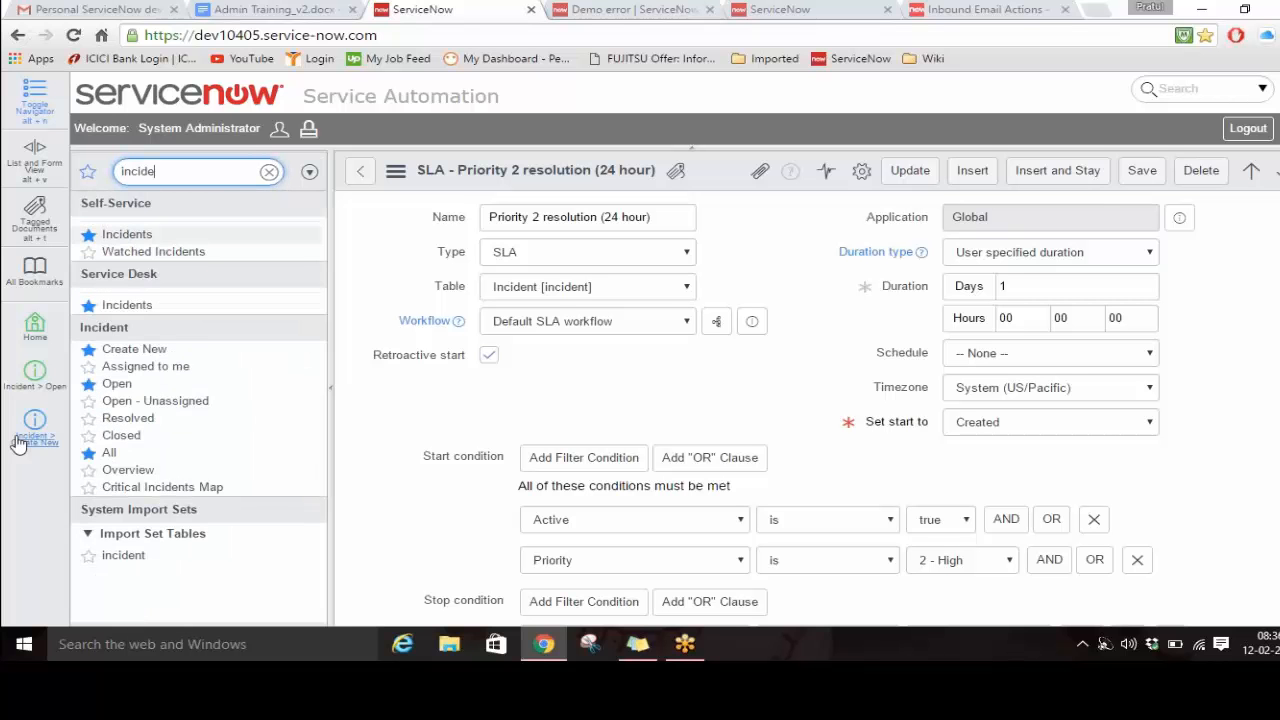
{"action": "left_click", "coordinate": [118, 385]}
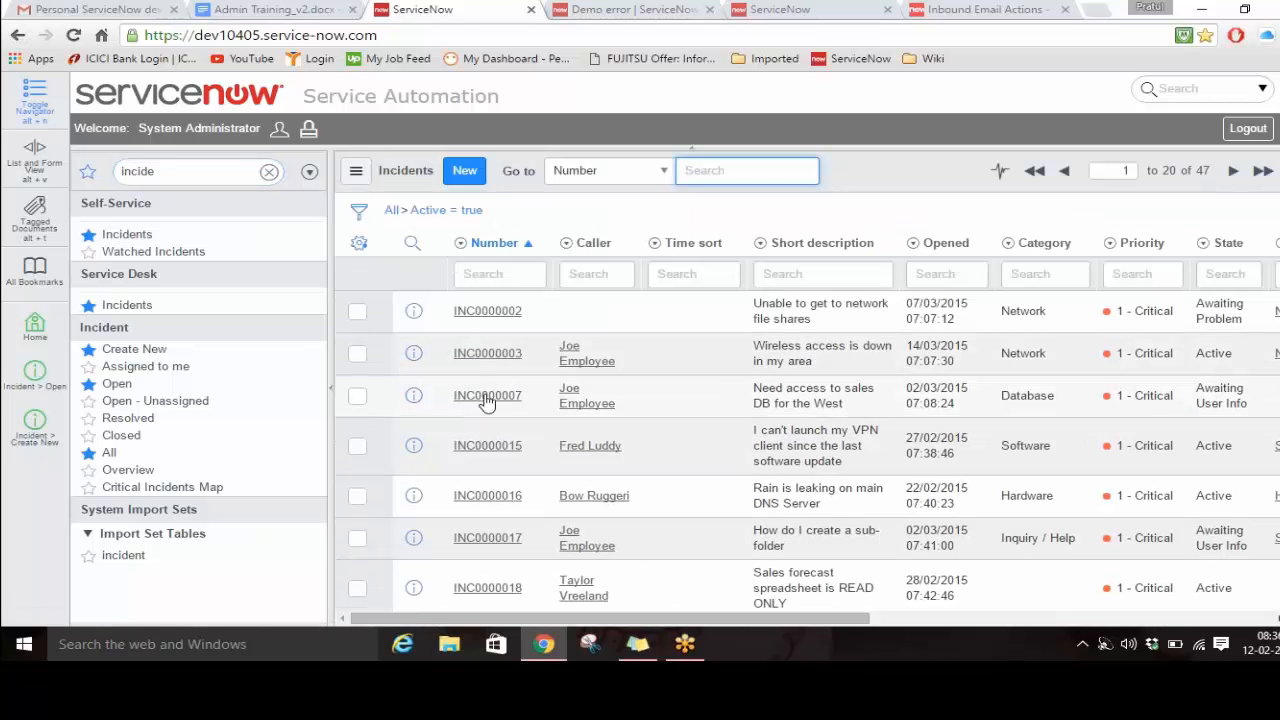
{"action": "scroll", "coordinate": [571, 400], "scroll_direction": "down", "scroll_amount": 3}
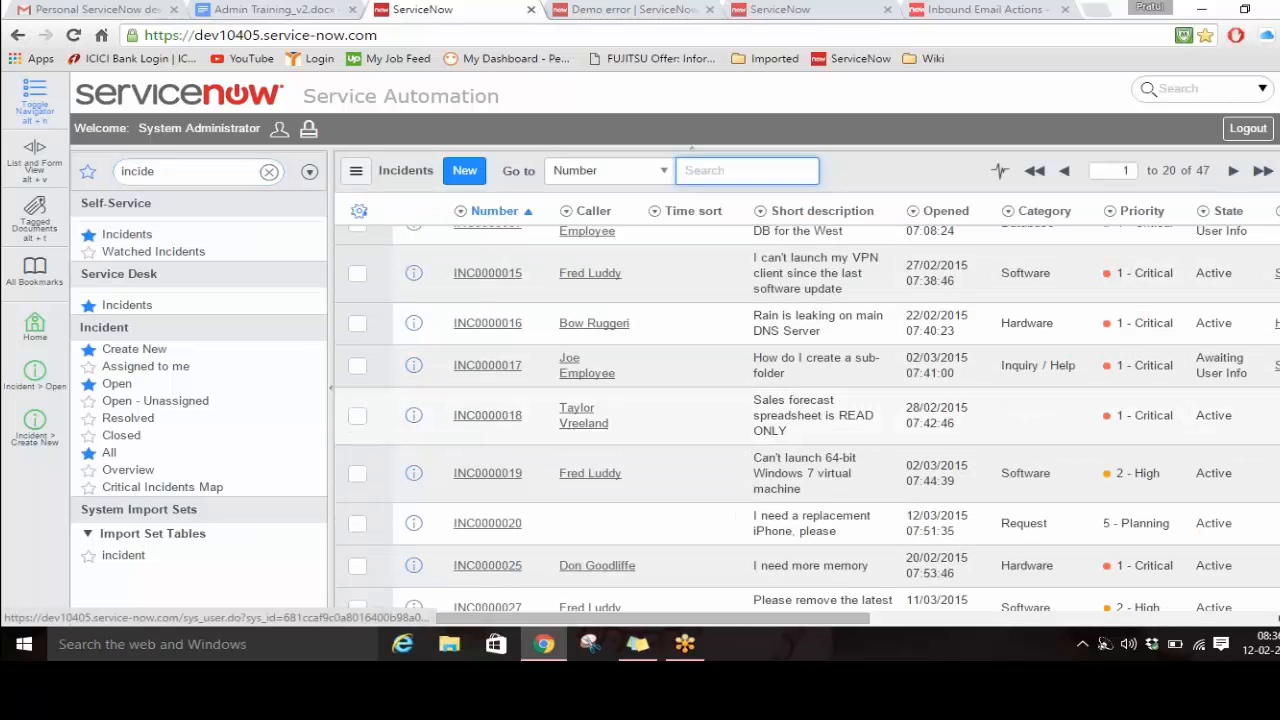
{"action": "left_click", "coordinate": [500, 473]}
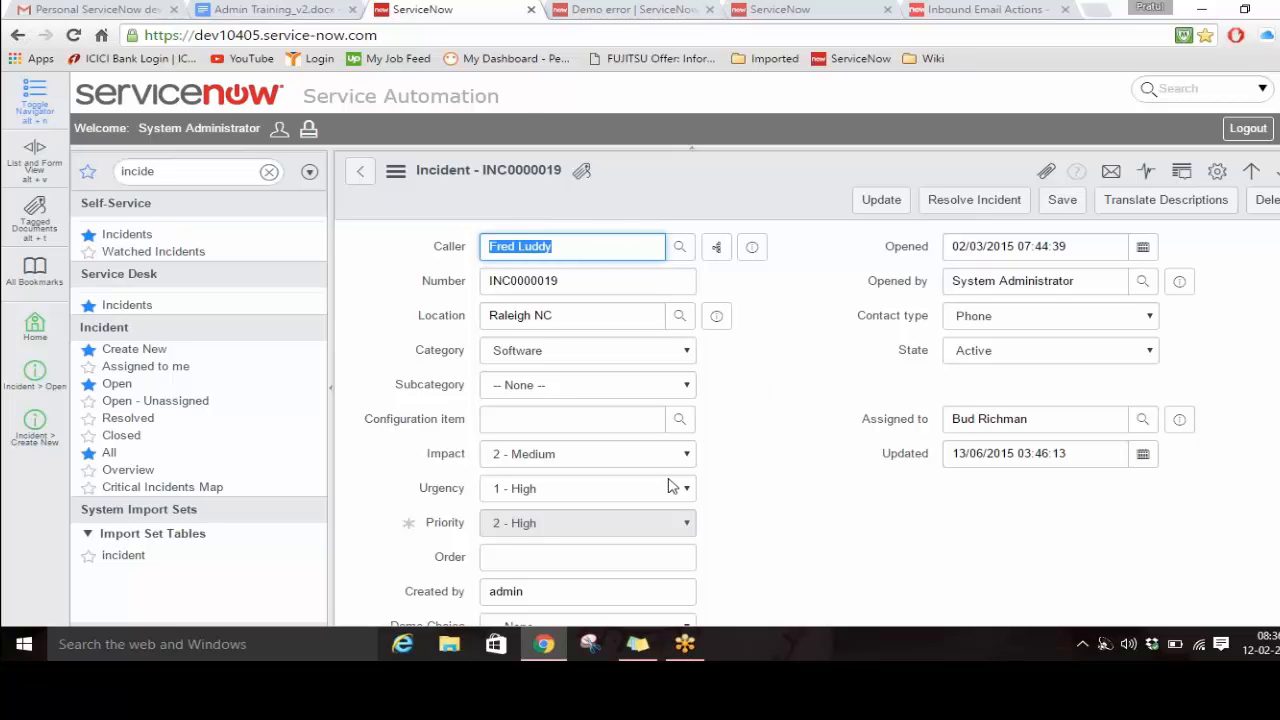
Step: Open the Priority 2 resolution (24 hour) record from the Task SLAs list of incident INC0000019
{"action": "scroll", "coordinate": [805, 392], "scroll_direction": "down", "scroll_amount": 1}
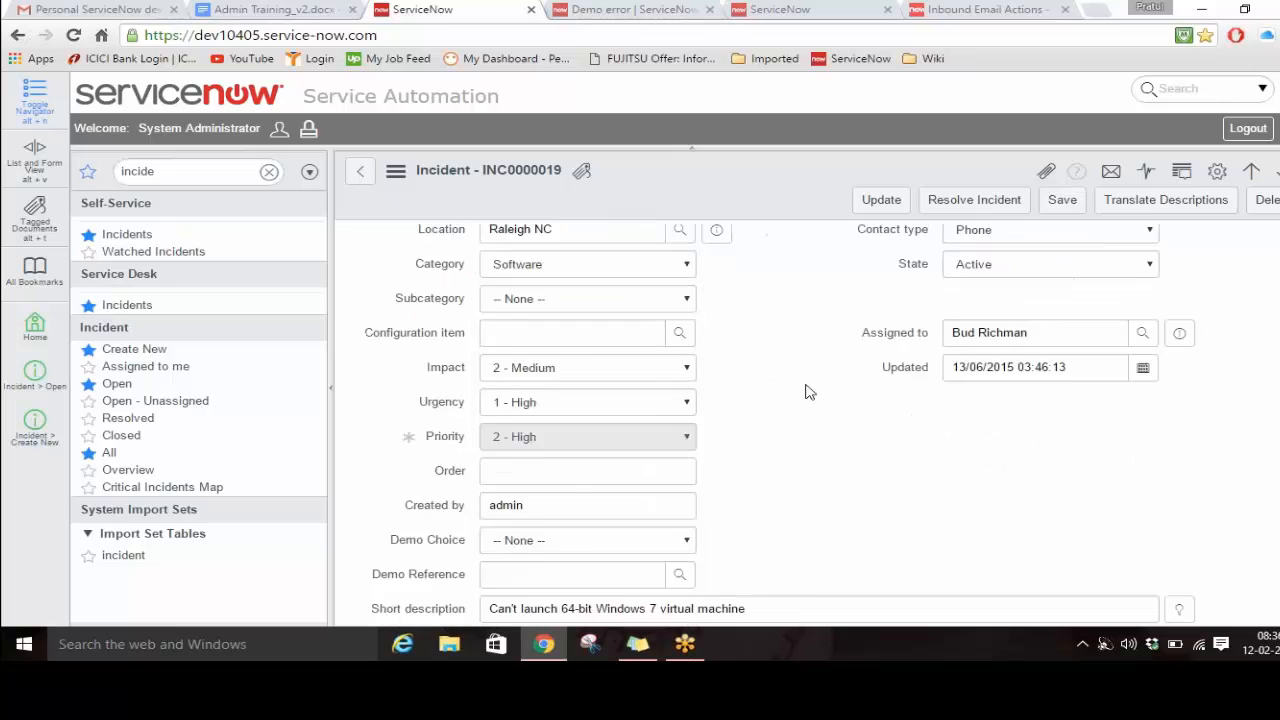
{"action": "scroll", "coordinate": [808, 392], "scroll_direction": "down", "scroll_amount": 15}
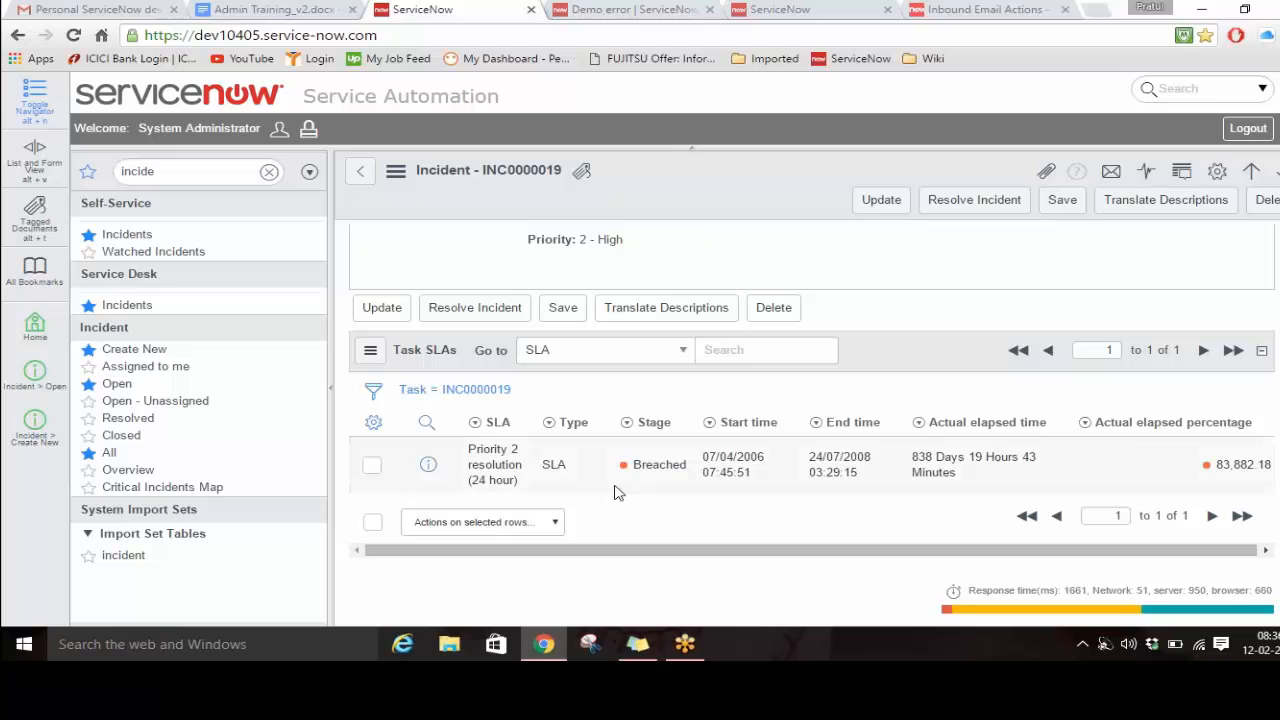
{"action": "left_click", "coordinate": [428, 464]}
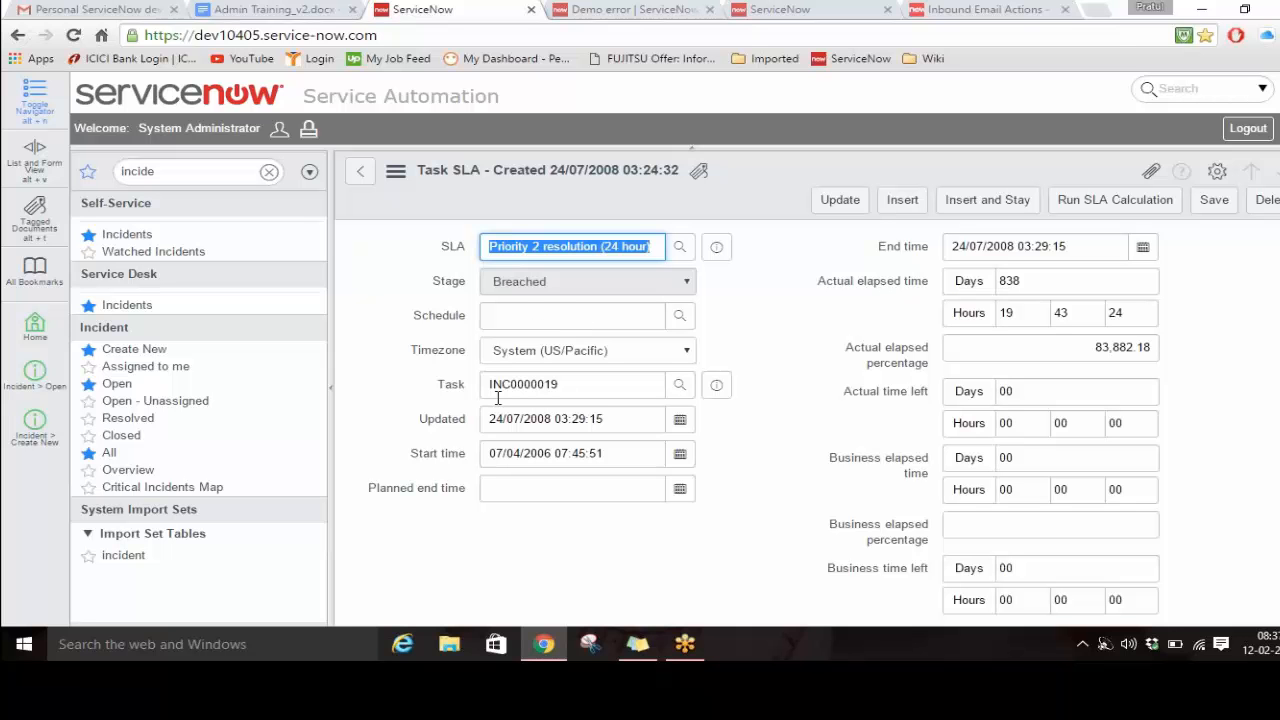
Step: Examine the task SLA's task, start and end times, and its actual elapsed time, elapsed percentage and time left fields
{"action": "double_click", "coordinate": [564, 384]}
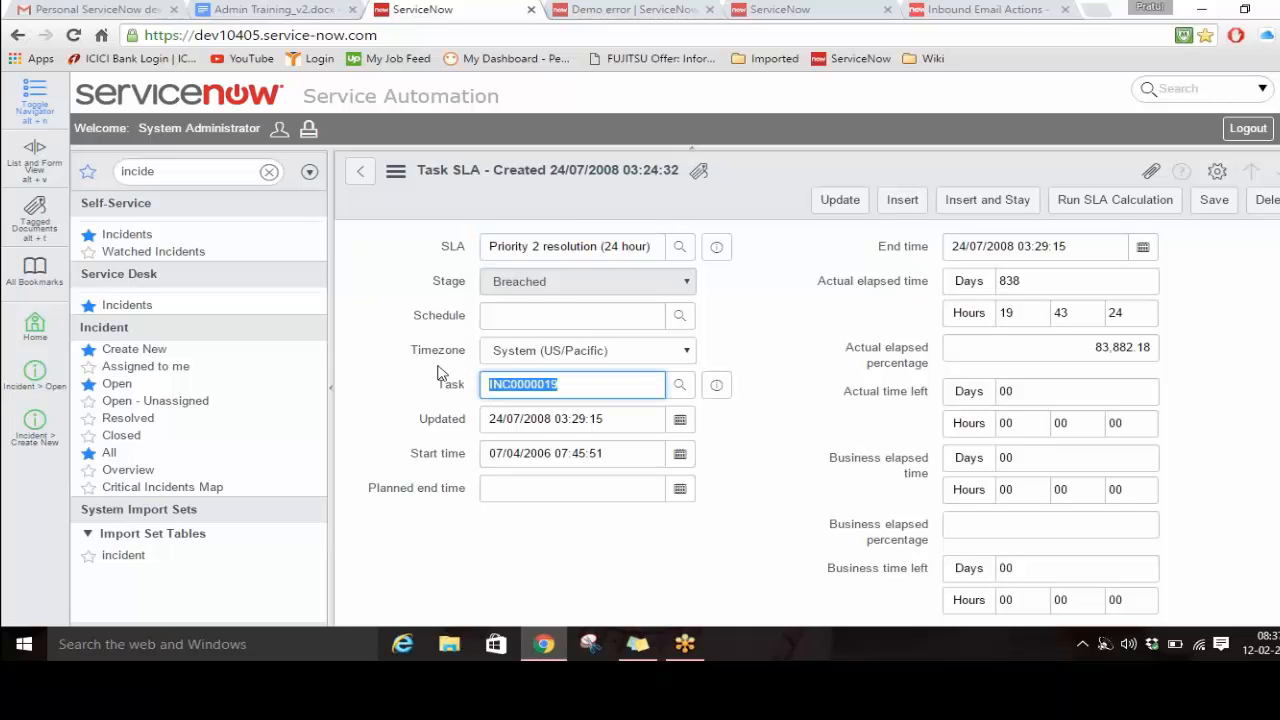
{"action": "left_click", "coordinate": [612, 456]}
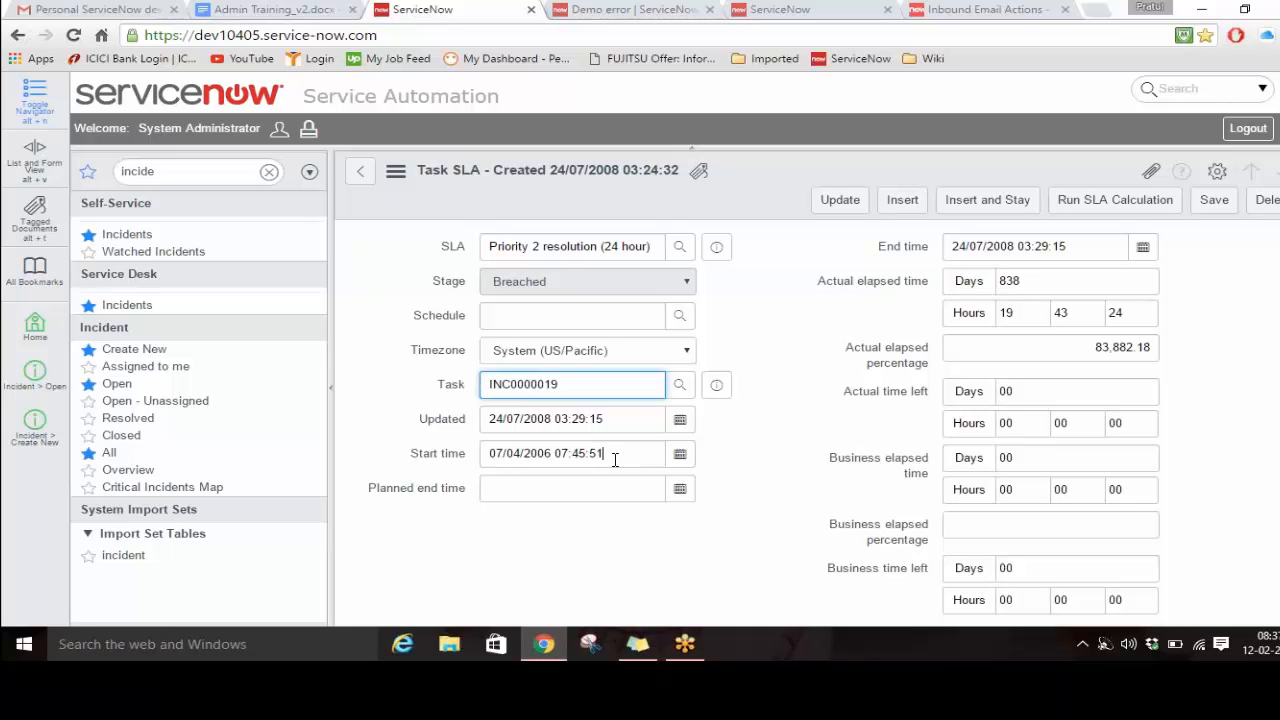
{"action": "left_click_drag", "start_coordinate": [615, 459], "coordinate": [484, 456]}
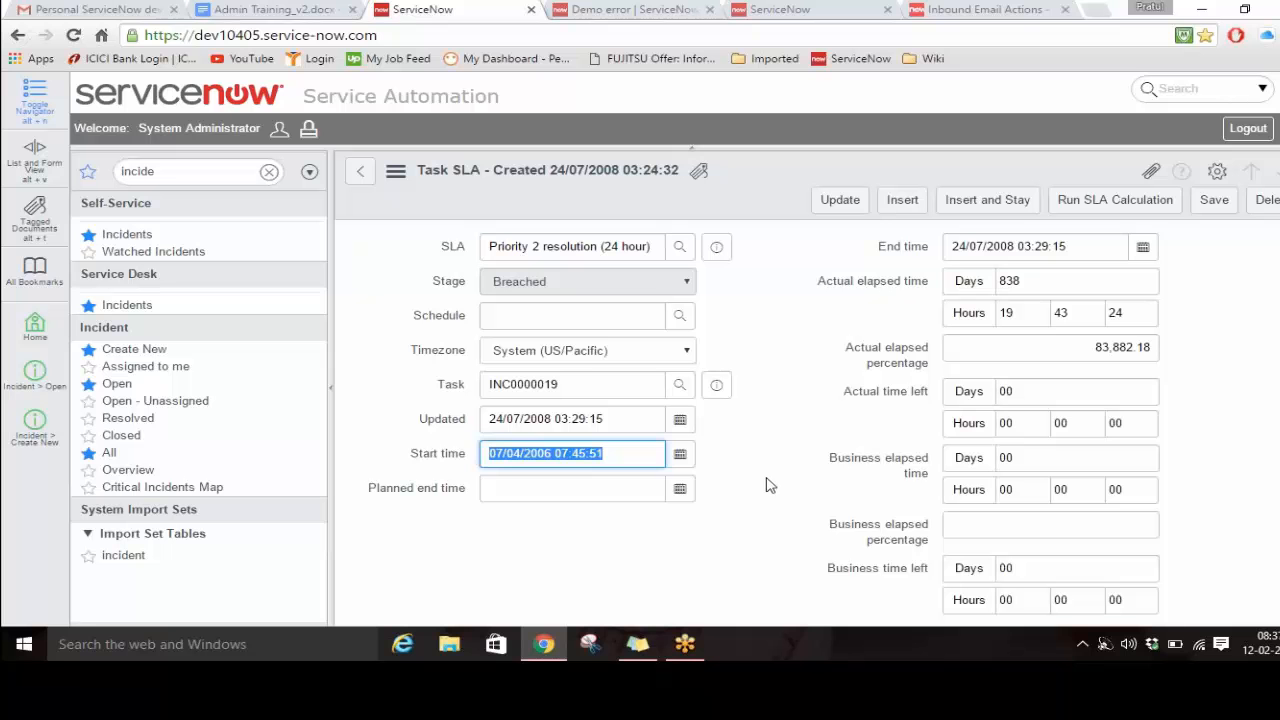
{"action": "left_click_drag", "start_coordinate": [1094, 249], "coordinate": [948, 246]}
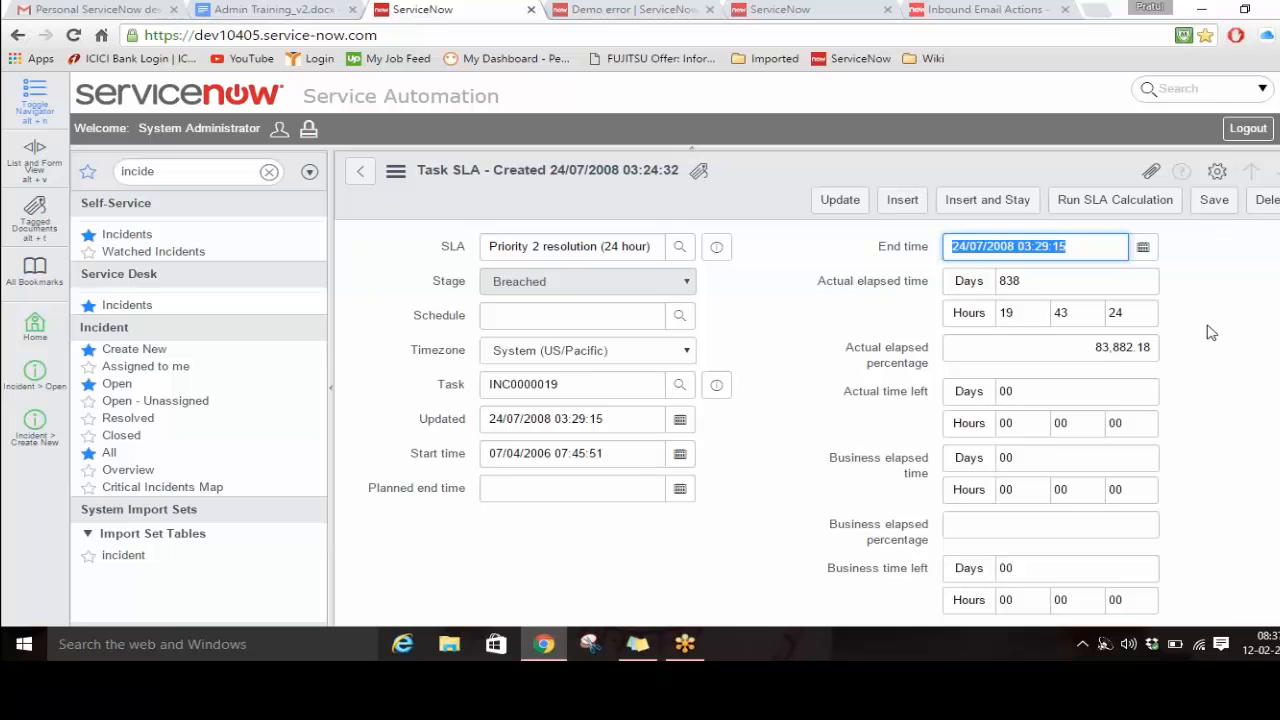
{"action": "double_click", "coordinate": [1003, 281]}
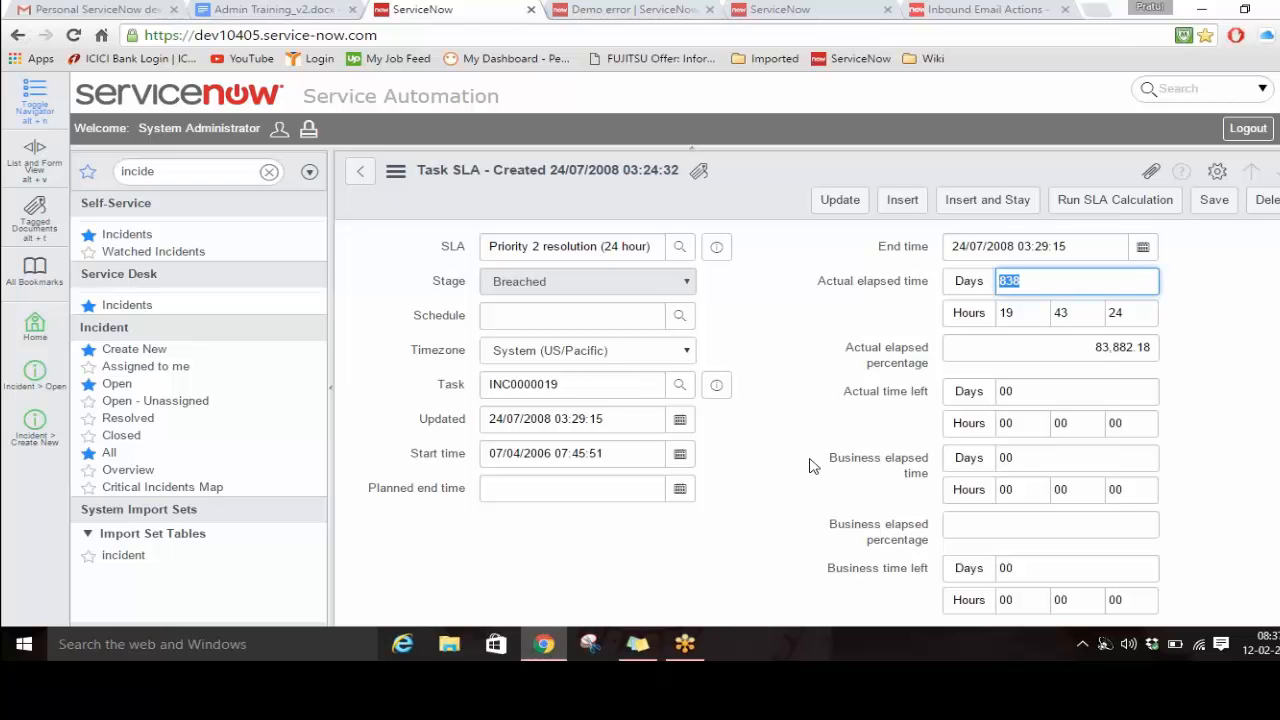
{"action": "left_click_drag", "start_coordinate": [829, 457], "coordinate": [931, 476]}
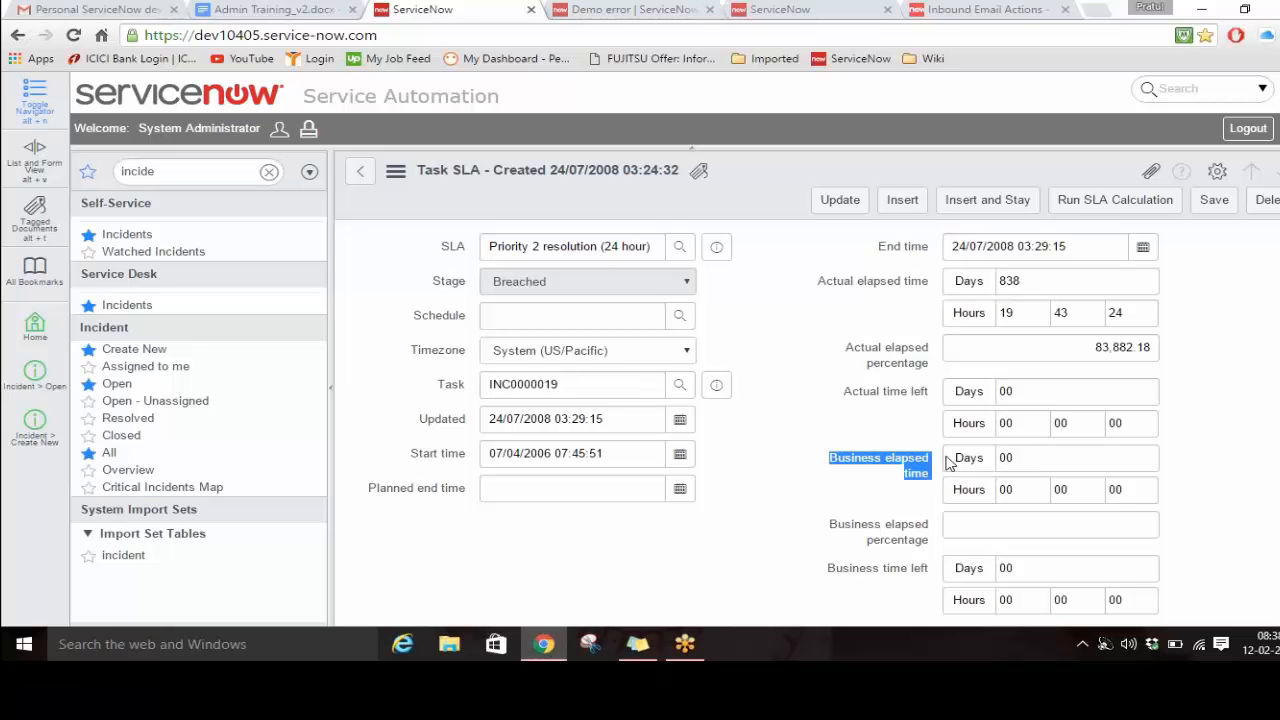
{"action": "left_click_drag", "start_coordinate": [935, 283], "coordinate": [826, 288]}
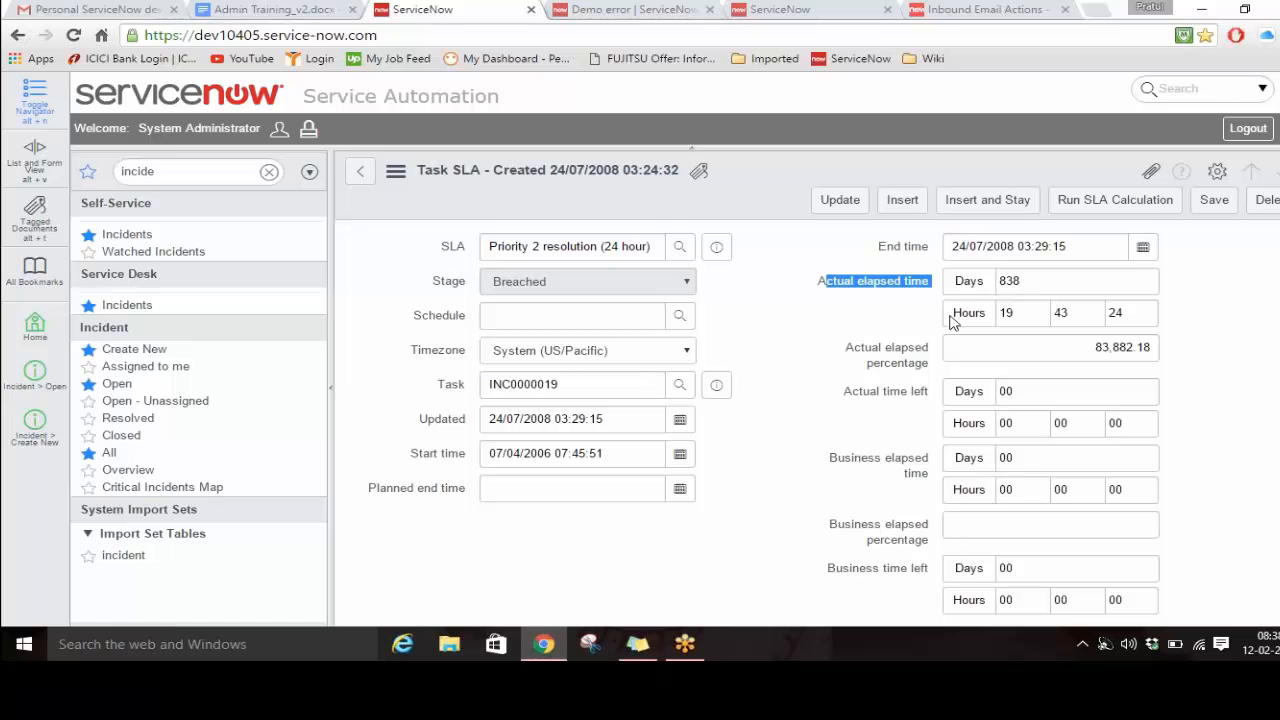
{"action": "left_click_drag", "start_coordinate": [935, 368], "coordinate": [844, 330]}
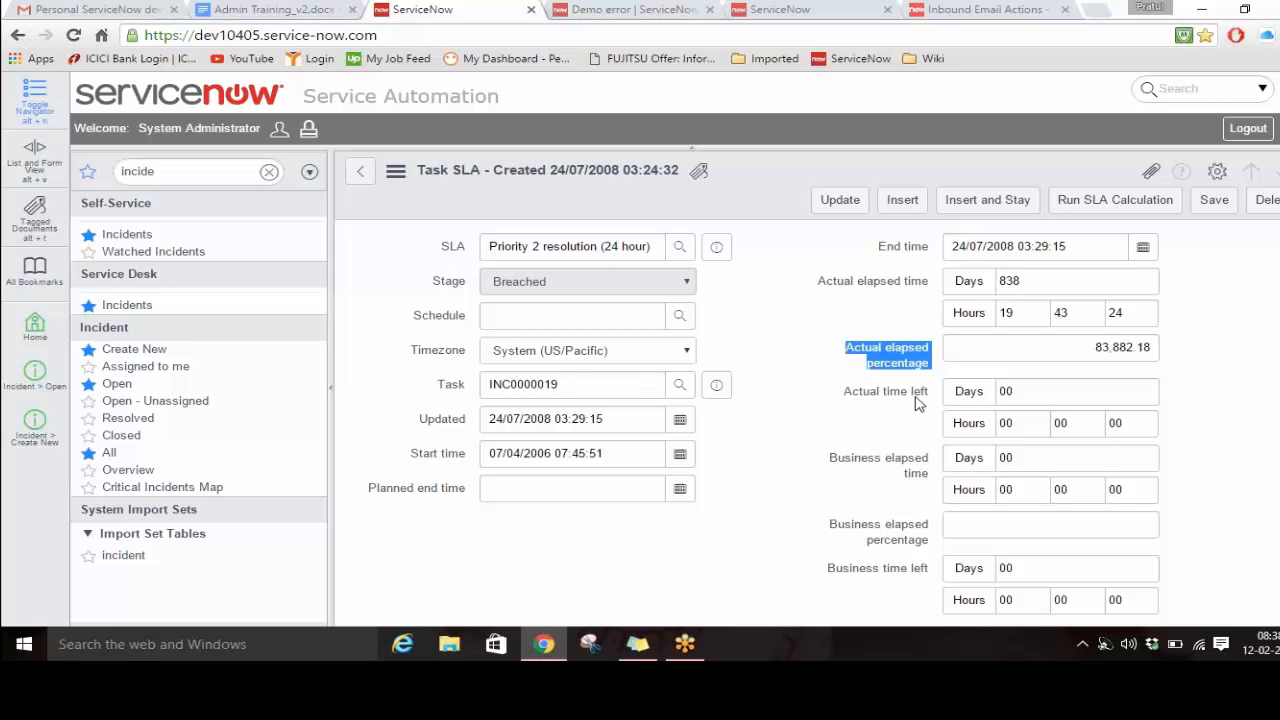
{"action": "left_click_drag", "start_coordinate": [930, 392], "coordinate": [842, 390]}
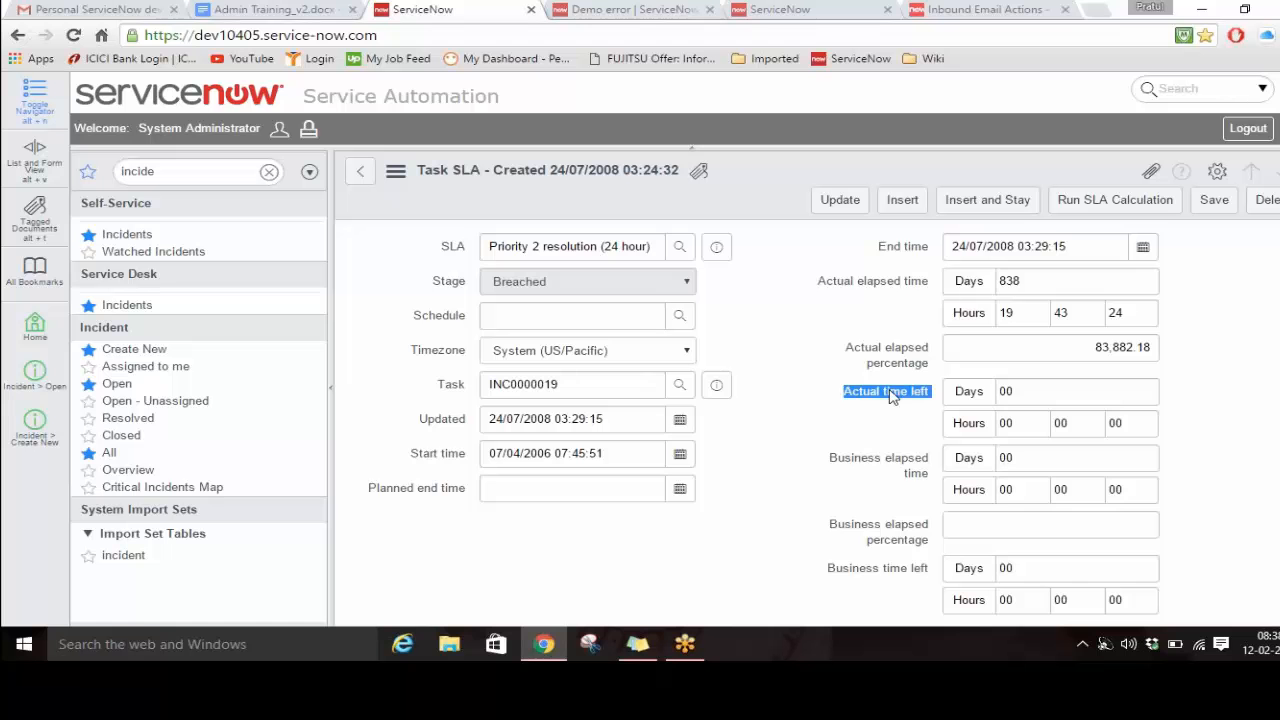
Step: Examine the business elapsed time, business elapsed percentage and business time left fields of the task SLA
{"action": "scroll", "coordinate": [890, 395], "scroll_direction": "down", "scroll_amount": 2}
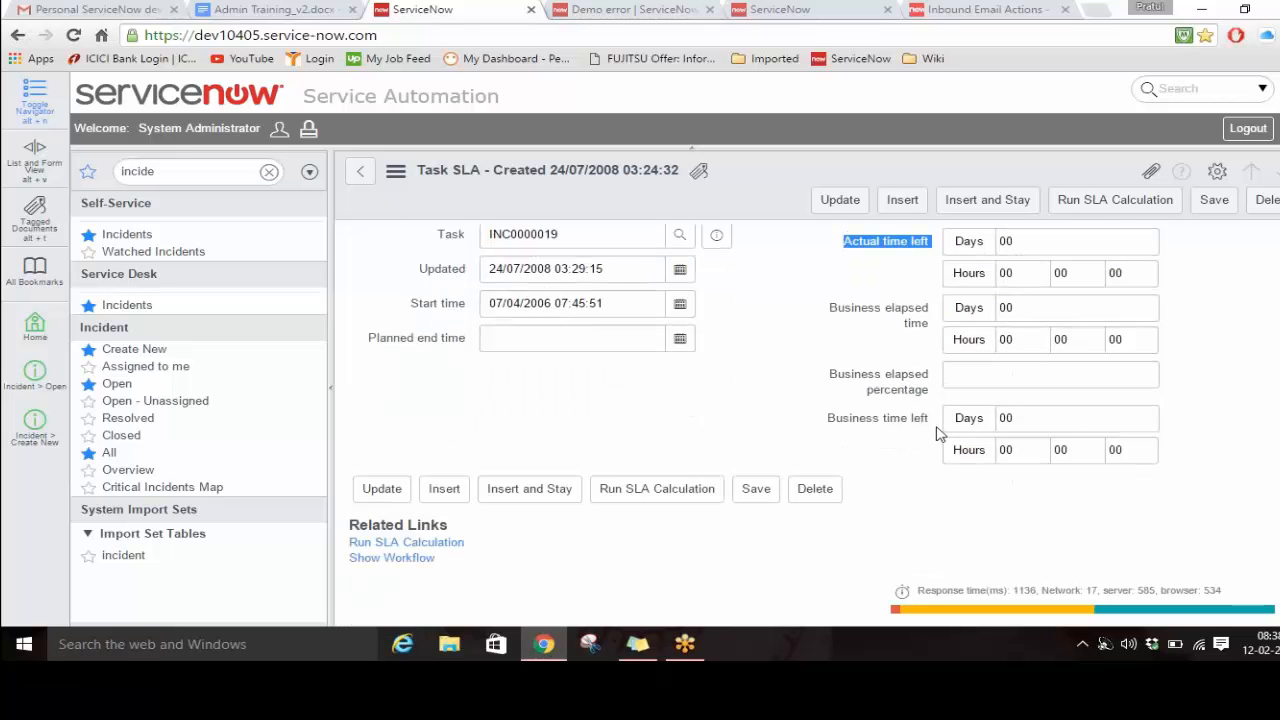
{"action": "left_click_drag", "start_coordinate": [938, 433], "coordinate": [845, 351]}
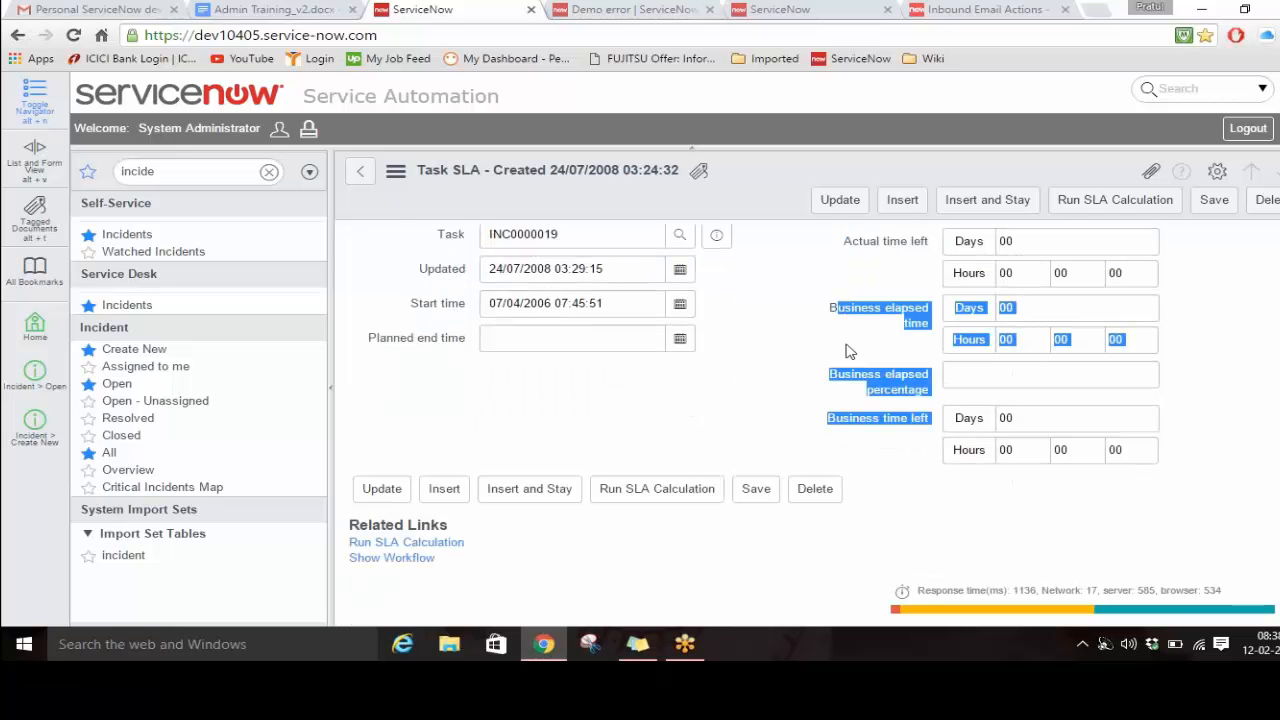
{"action": "left_click", "coordinate": [883, 451]}
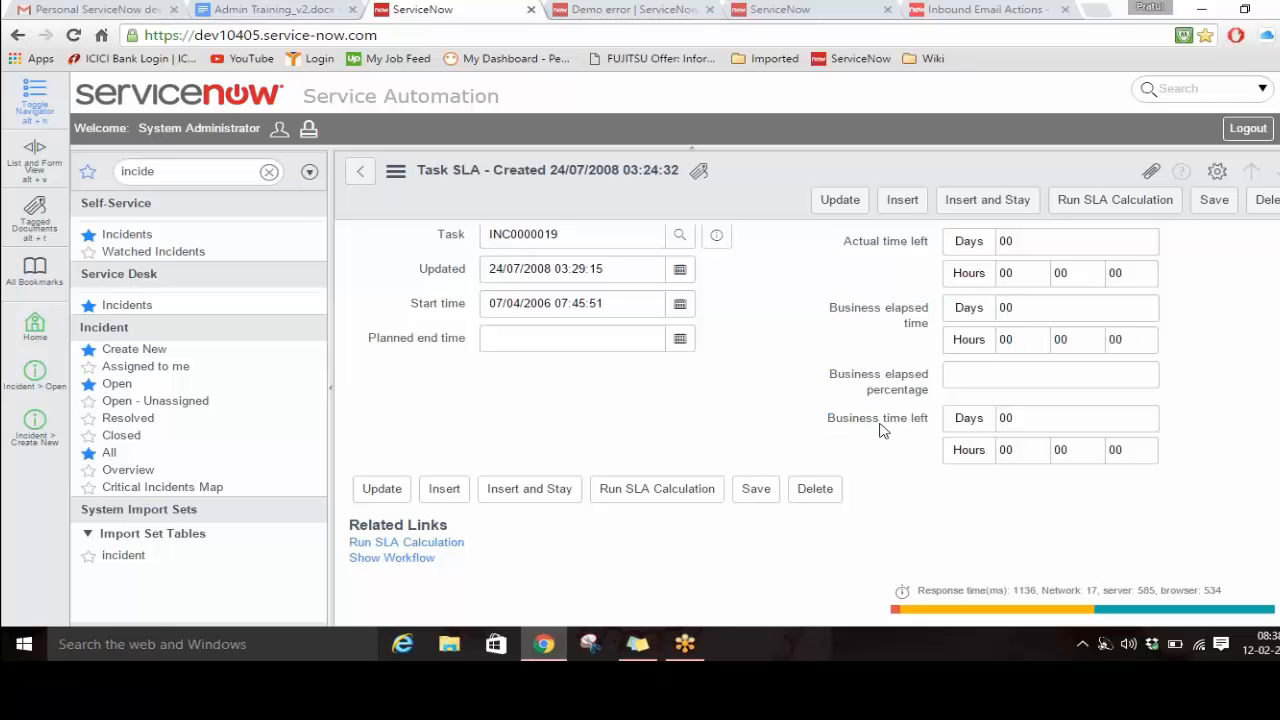
{"action": "left_click_drag", "start_coordinate": [826, 314], "coordinate": [935, 324]}
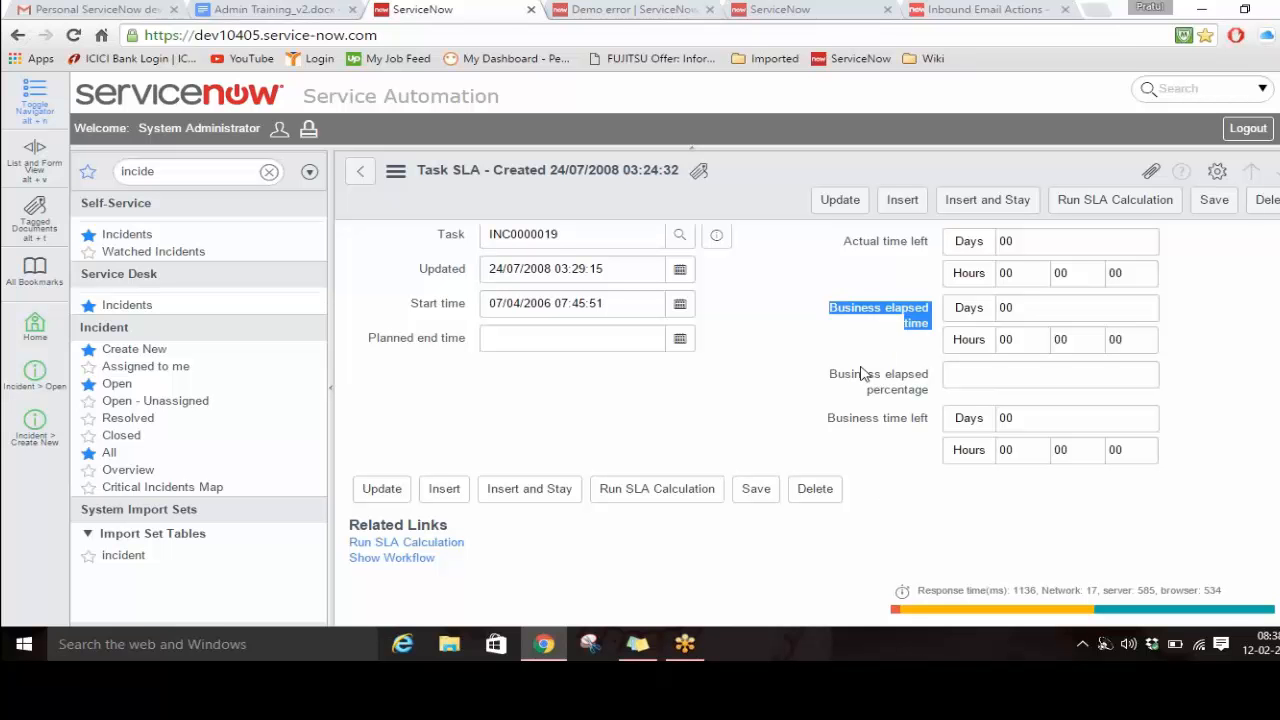
{"action": "left_click", "coordinate": [828, 376]}
{"action": "left_click_drag", "start_coordinate": [836, 376], "coordinate": [932, 384]}
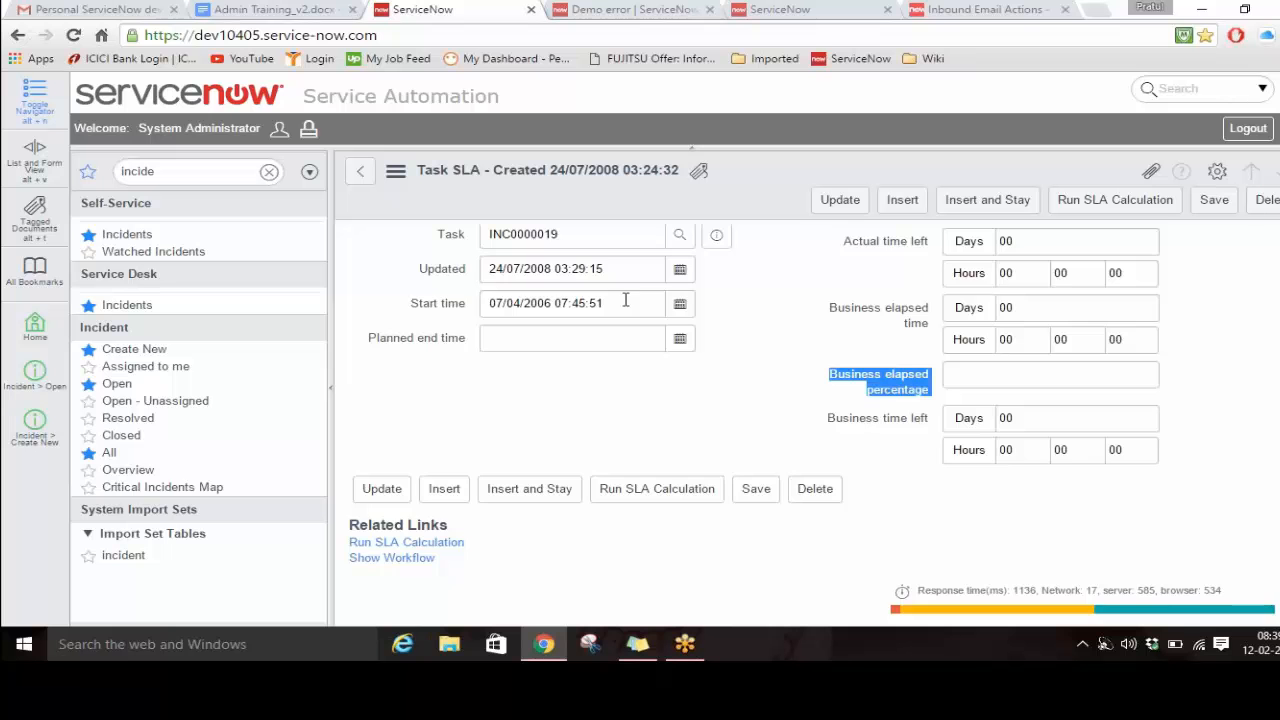
{"action": "scroll", "coordinate": [626, 300], "scroll_direction": "up", "scroll_amount": 2}
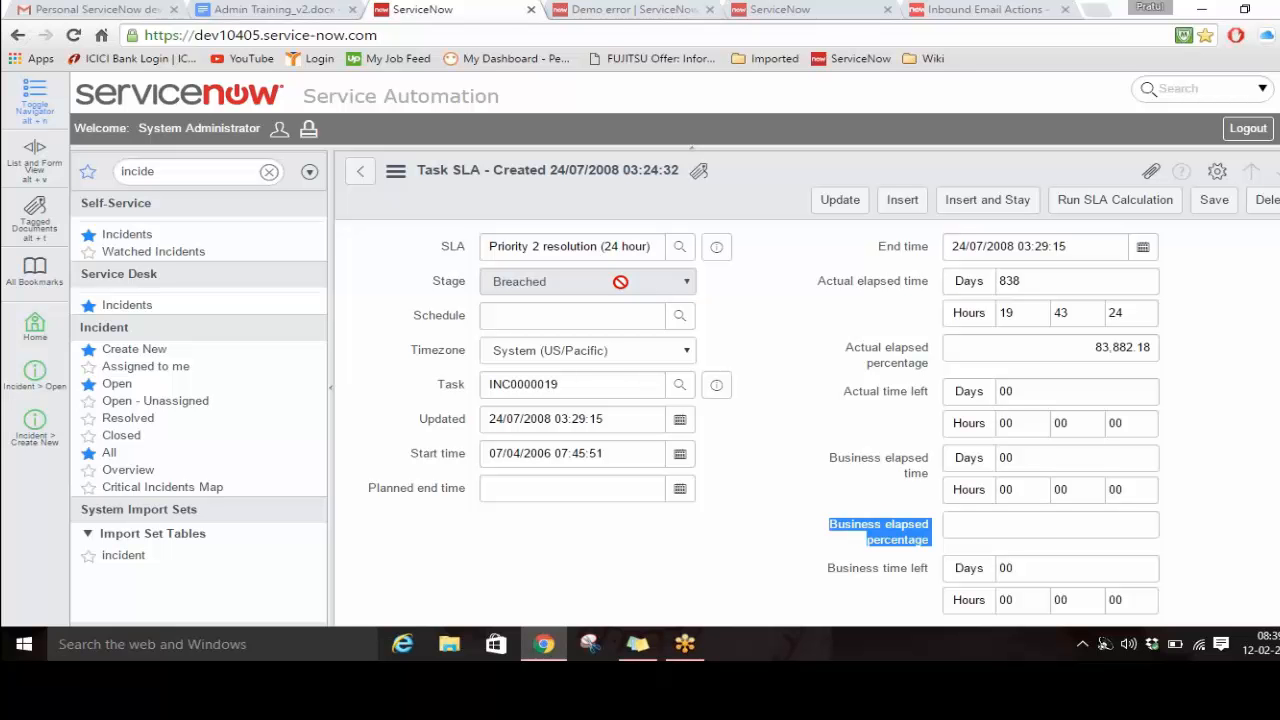
Step: Return to incident INC0000019 and reopen its Priority 2 resolution (24 hour) task SLA to check the Schedule field
{"action": "left_click", "coordinate": [15, 37]}
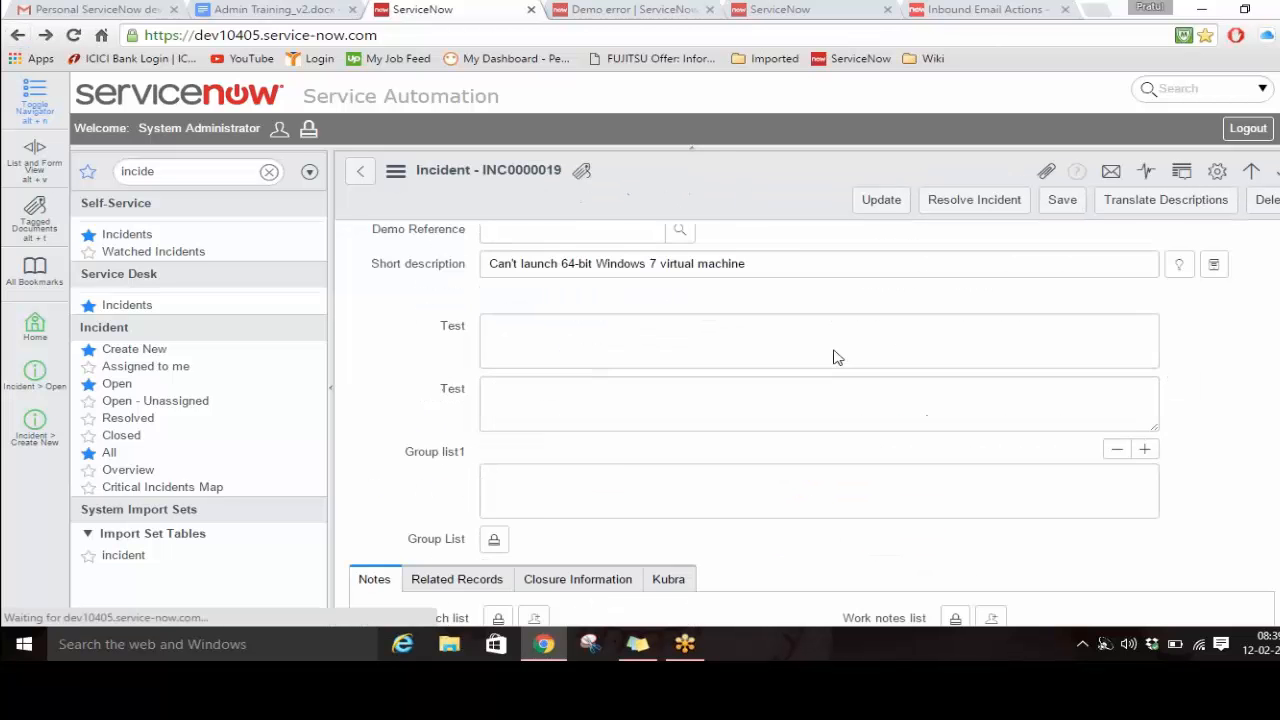
{"action": "scroll", "coordinate": [838, 358], "scroll_direction": "down", "scroll_amount": 10}
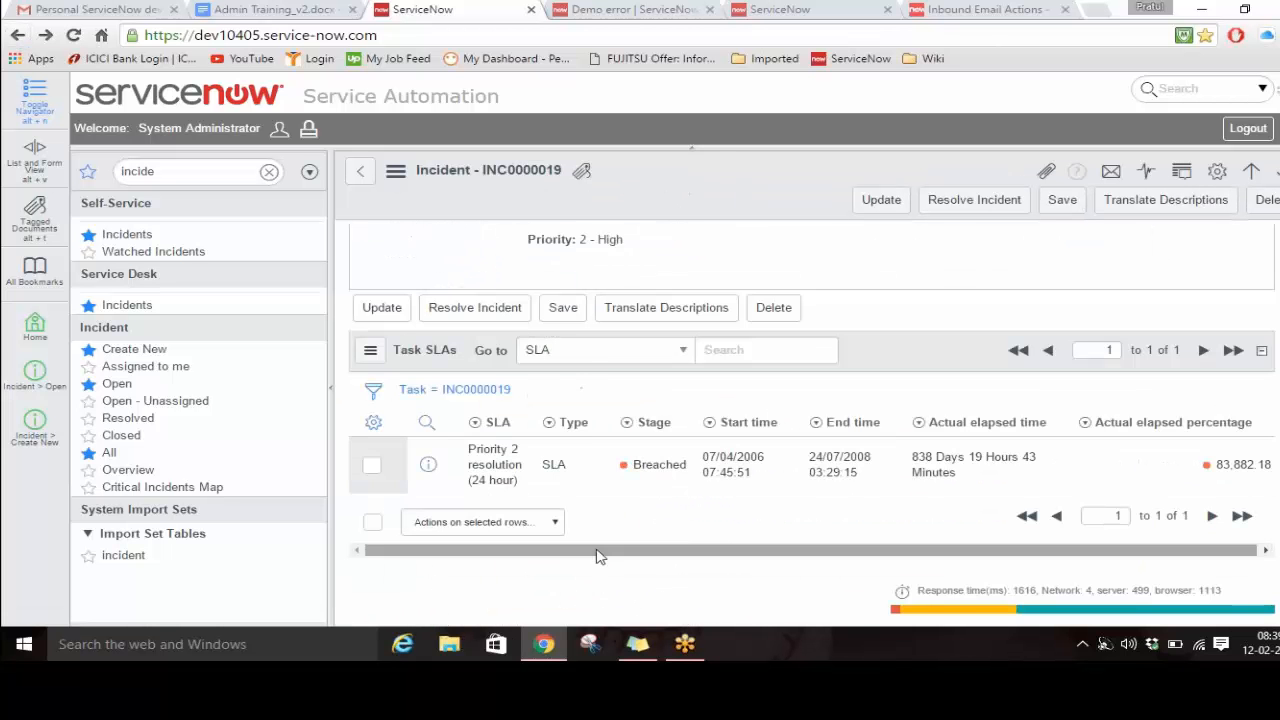
{"action": "scroll", "coordinate": [635, 500], "scroll_direction": "up", "scroll_amount": 3}
{"action": "scroll", "coordinate": [681, 517], "scroll_direction": "down", "scroll_amount": 3}
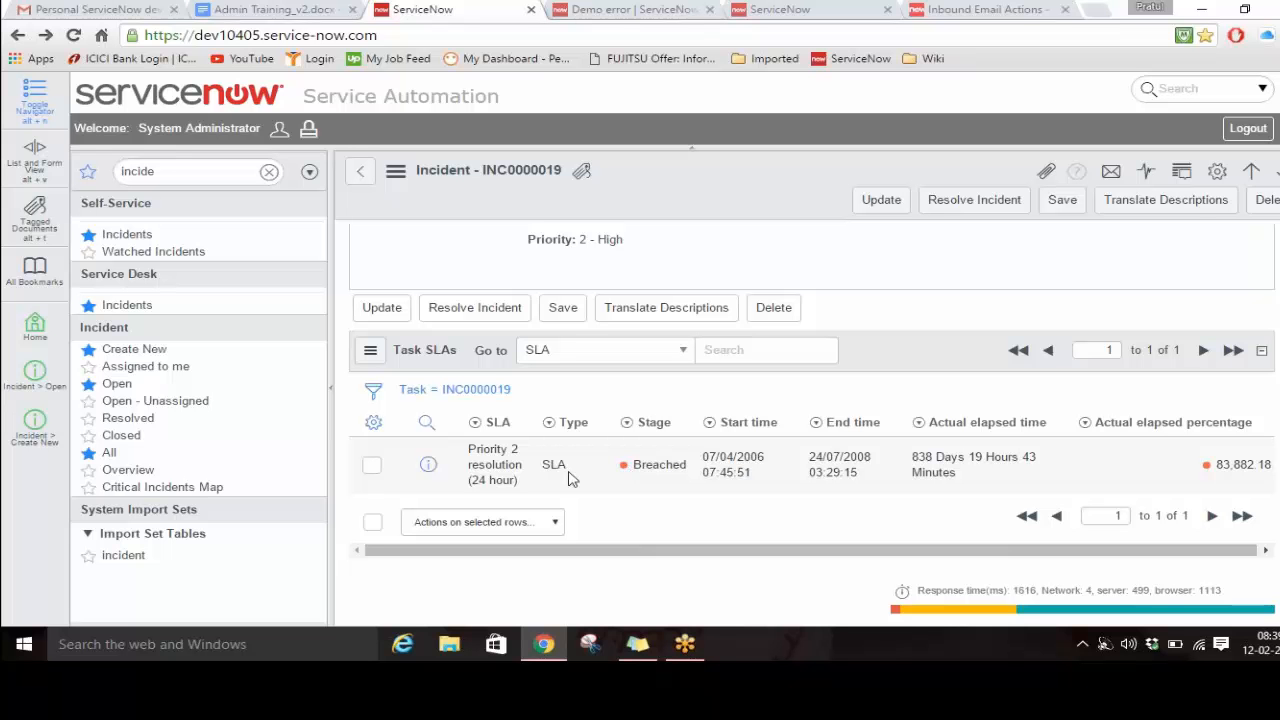
{"action": "left_click", "coordinate": [428, 465]}
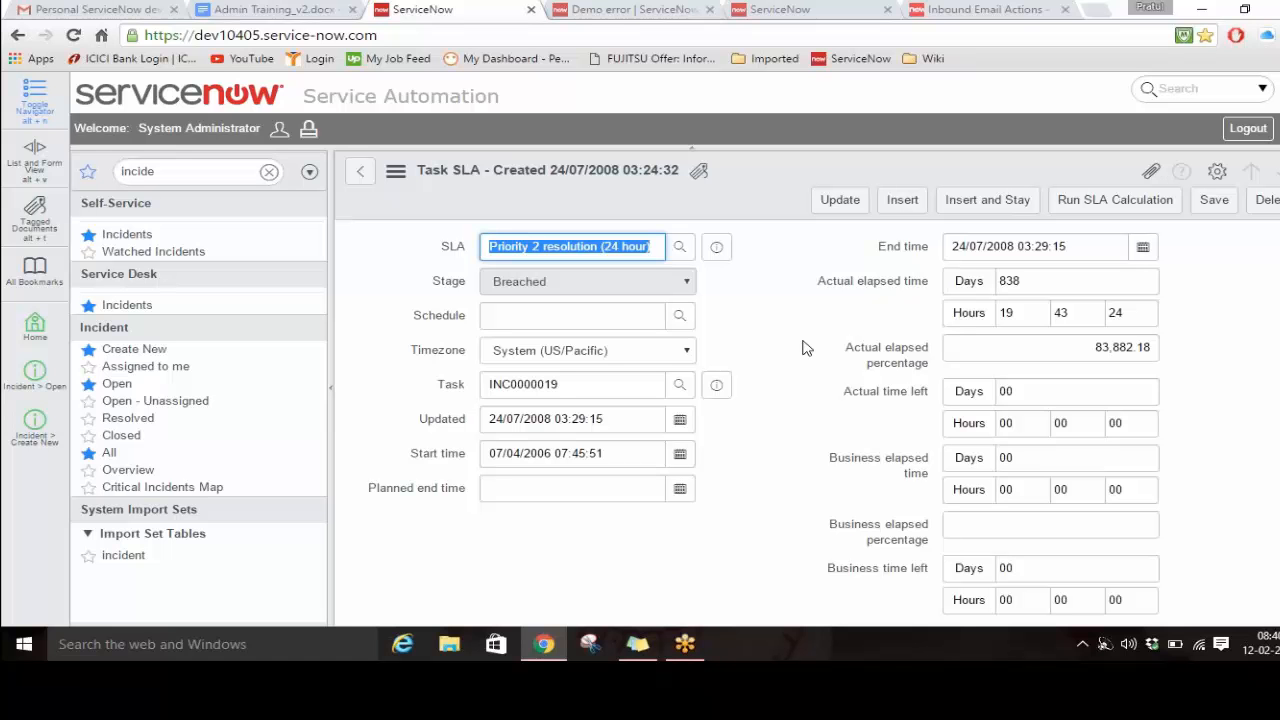
{"action": "scroll", "coordinate": [803, 346], "scroll_direction": "down", "scroll_amount": 3}
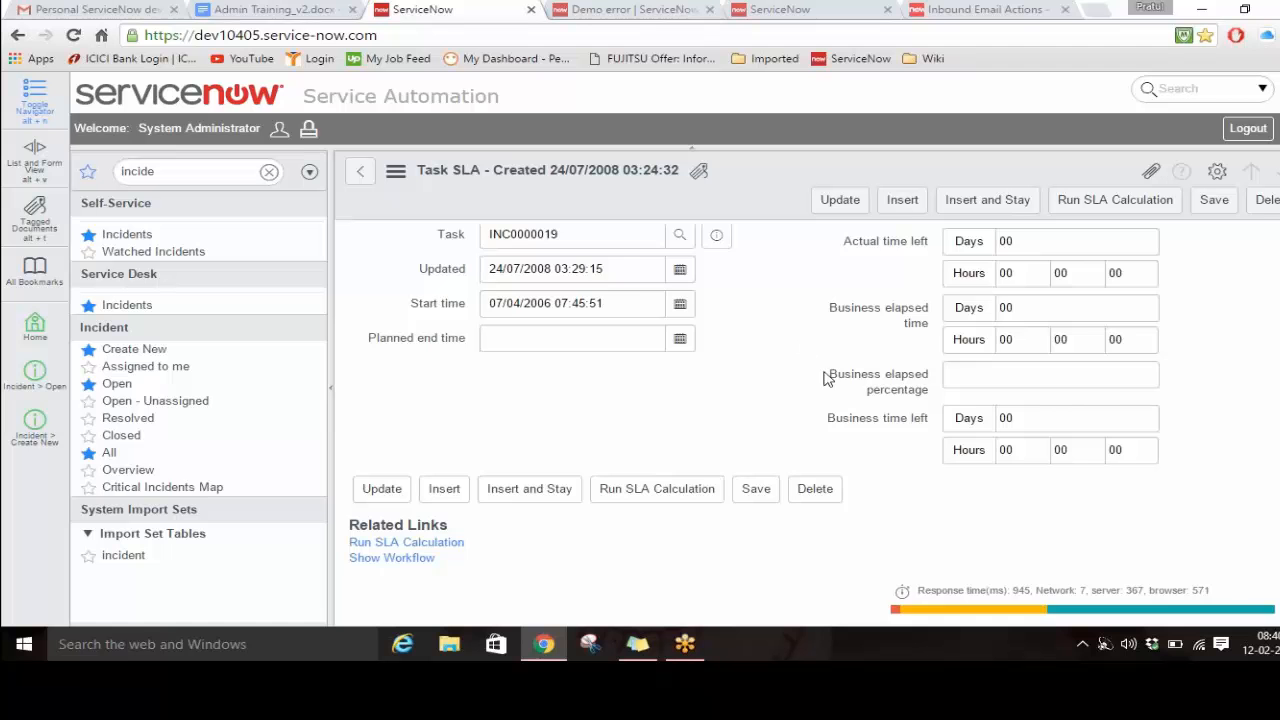
{"action": "scroll", "coordinate": [866, 426], "scroll_direction": "up", "scroll_amount": 3}
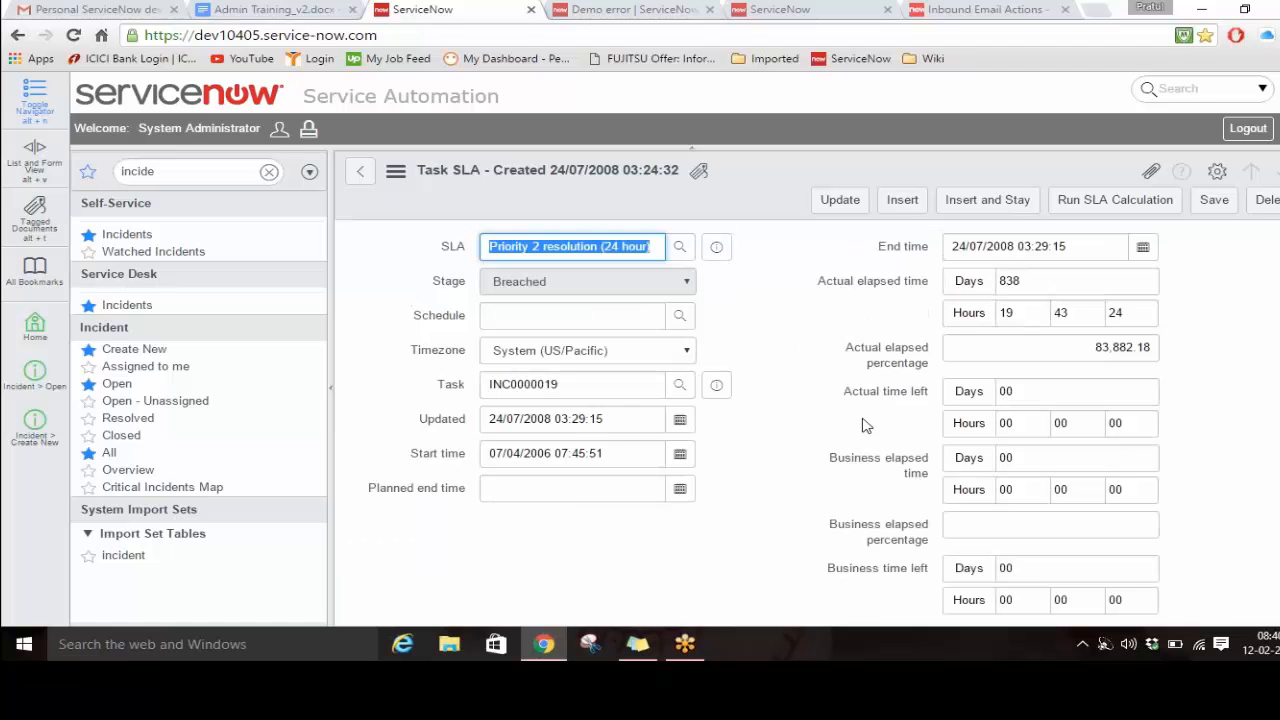
{"action": "left_click", "coordinate": [560, 314]}
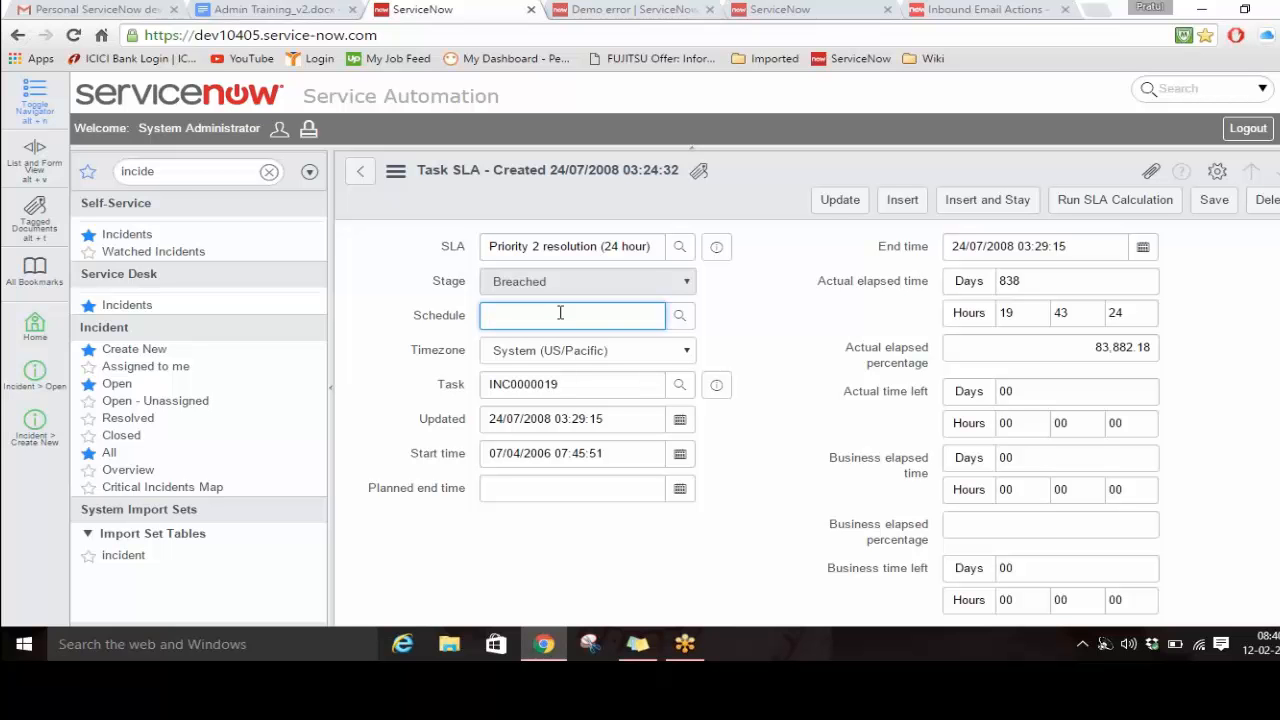
Step: Filter the application navigator by "schedu" and list the schedules of the System Scheduler
{"action": "left_click", "coordinate": [174, 176]}
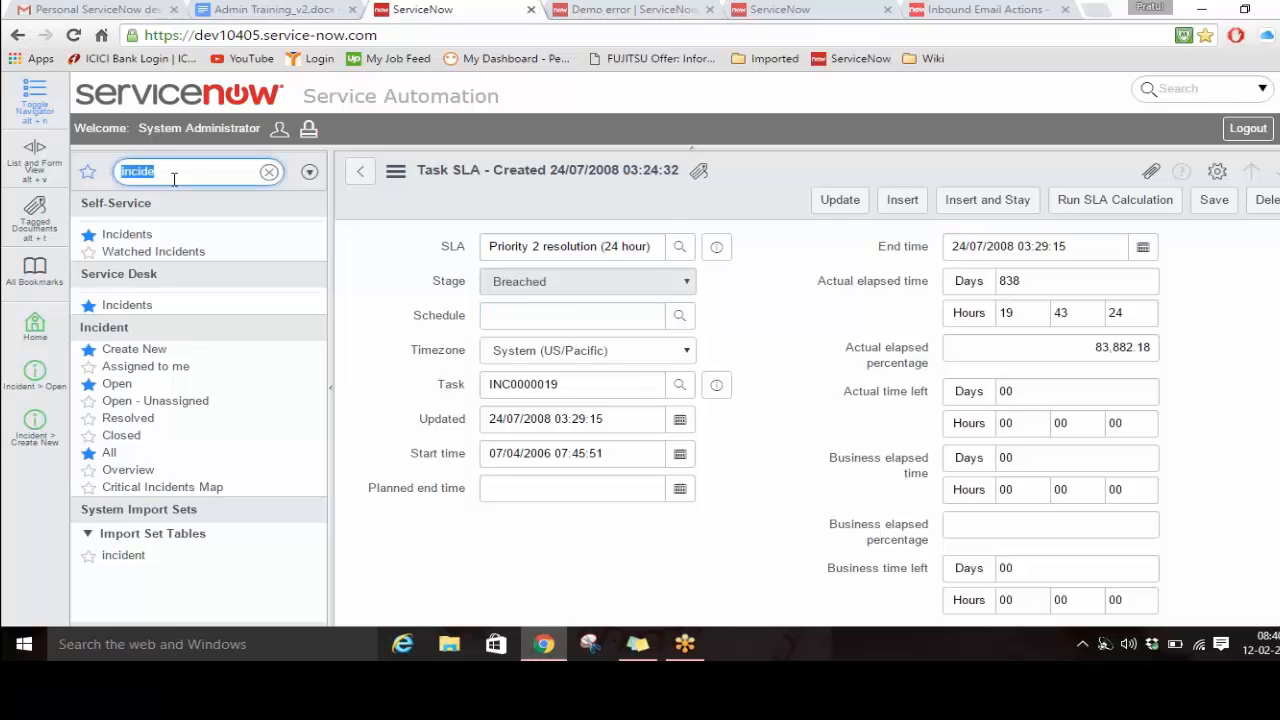
{"action": "type", "text": "schedu"}
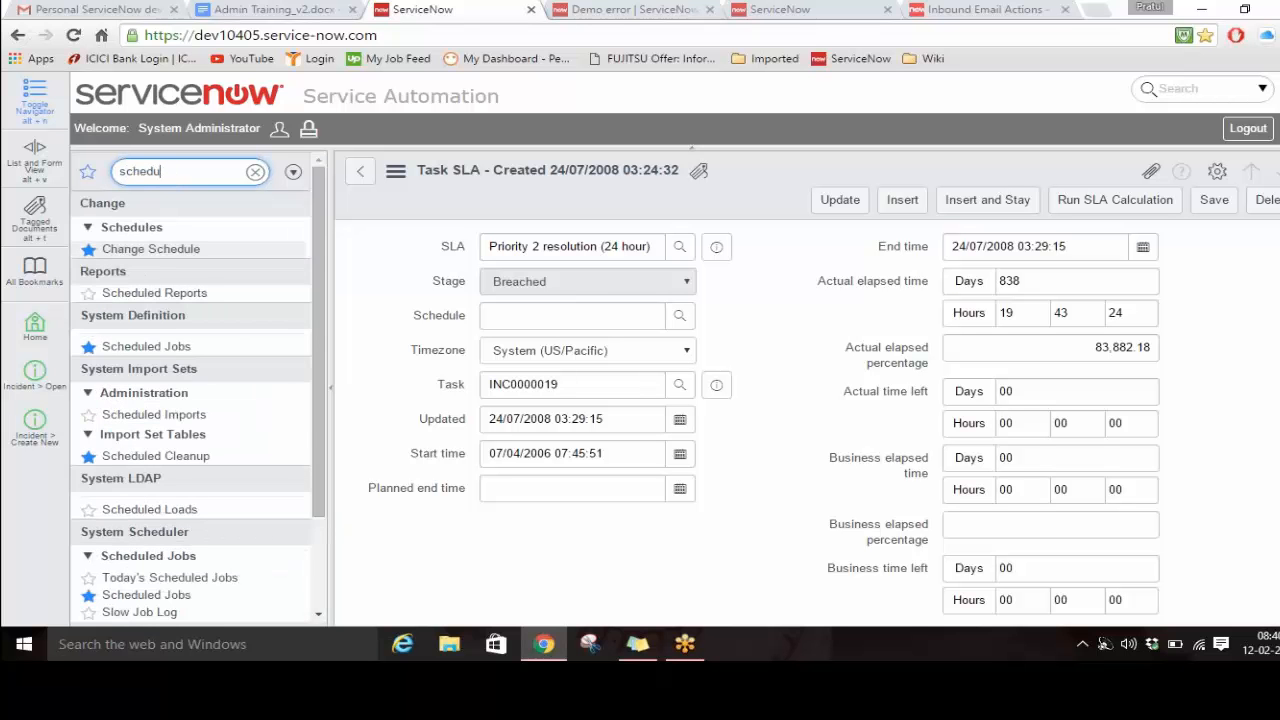
{"action": "scroll", "coordinate": [230, 480], "scroll_direction": "down", "scroll_amount": 2}
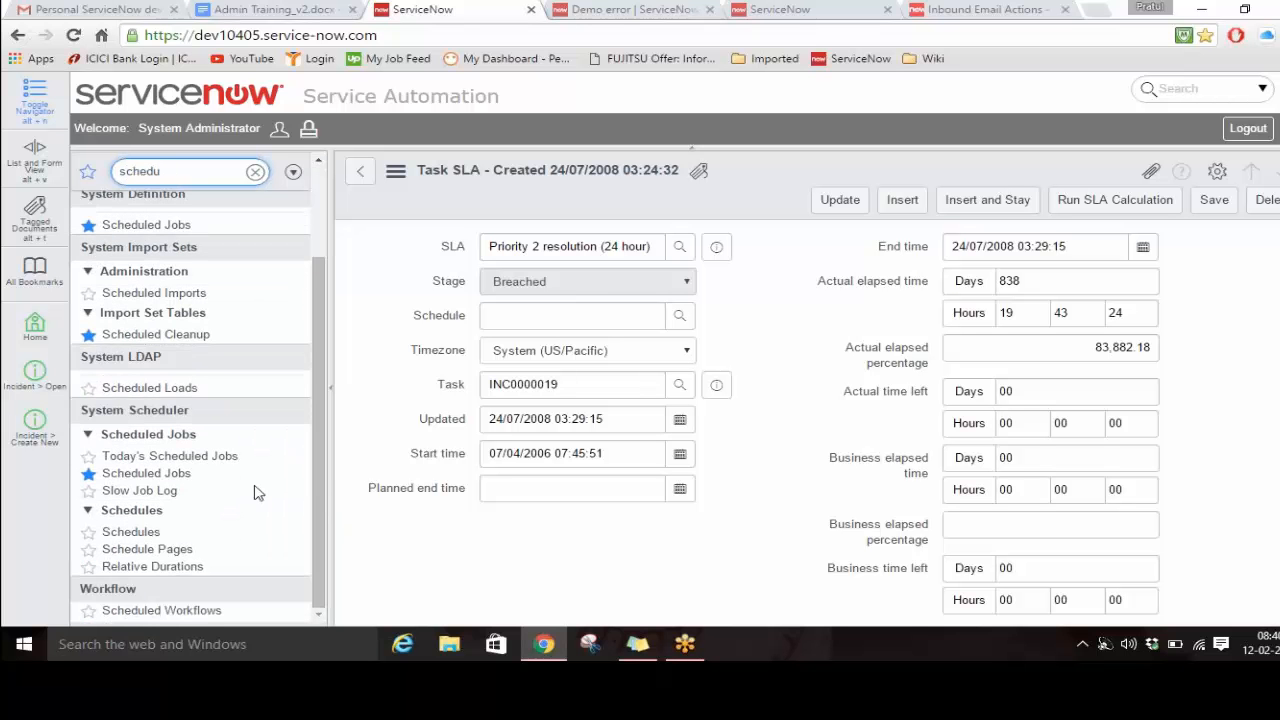
{"action": "scroll", "coordinate": [254, 492], "scroll_direction": "up", "scroll_amount": 2}
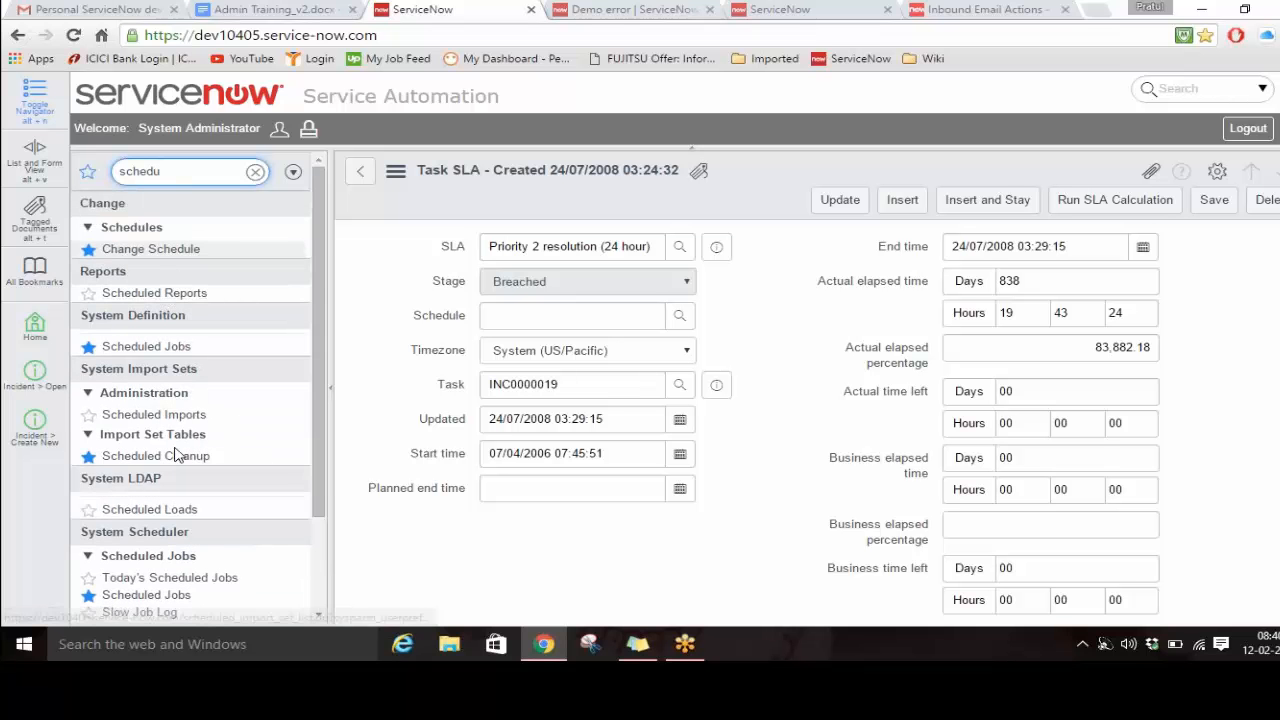
{"action": "scroll", "coordinate": [197, 489], "scroll_direction": "down", "scroll_amount": 2}
{"action": "scroll", "coordinate": [200, 497], "scroll_direction": "down", "scroll_amount": 1}
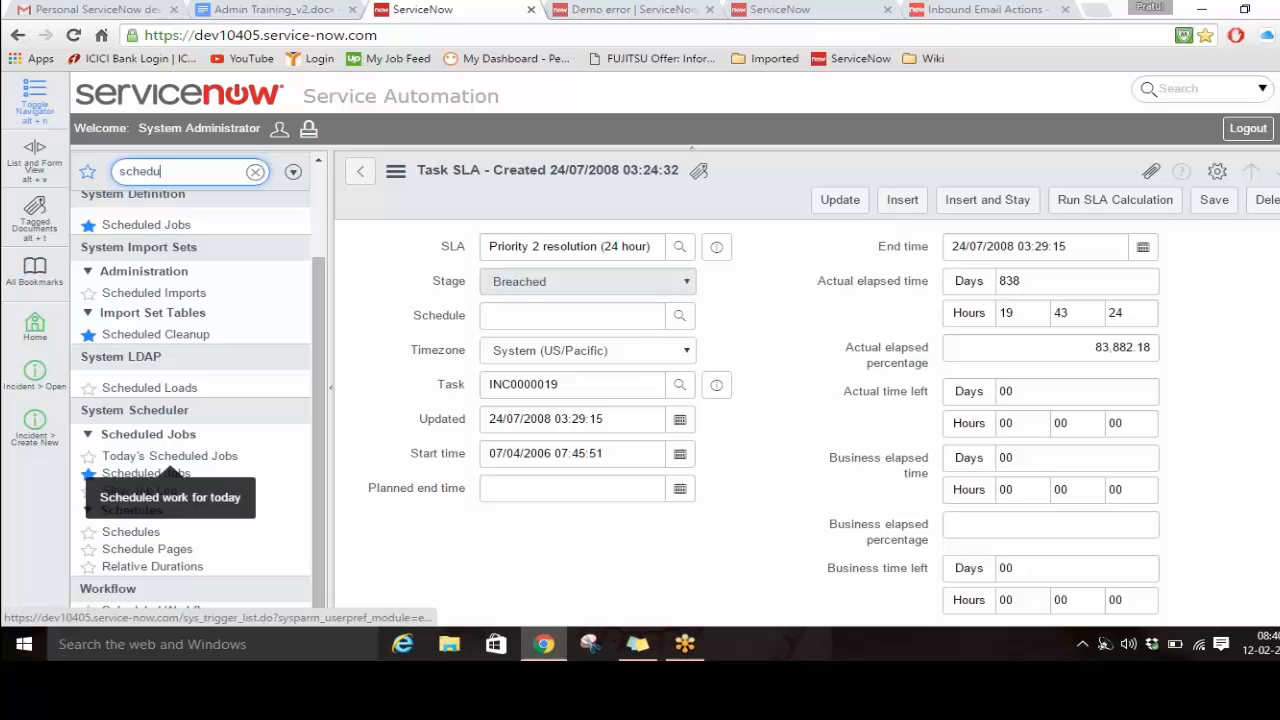
{"action": "left_click", "coordinate": [130, 532]}
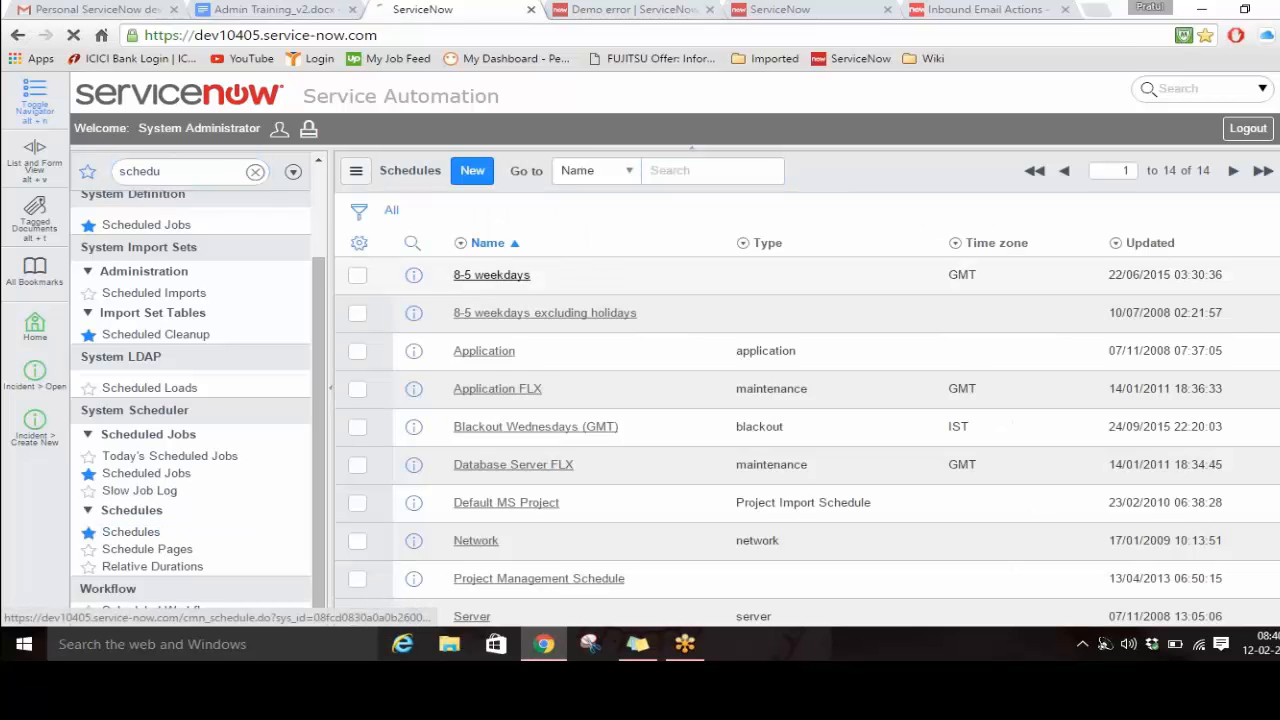
Step: Open the 8-5 weekdays schedule, check its time zone and open its Monday-Friday 8-5 schedule entry
{"action": "left_click", "coordinate": [488, 277]}
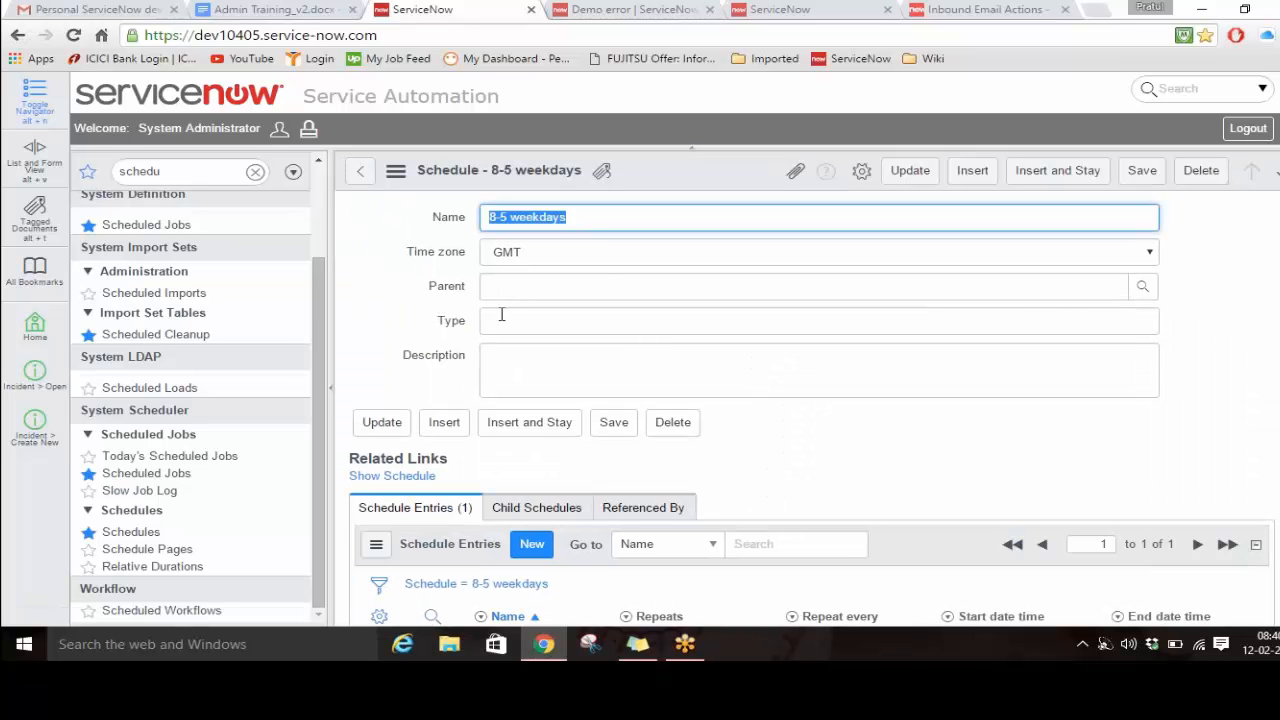
{"action": "left_click", "coordinate": [588, 259]}
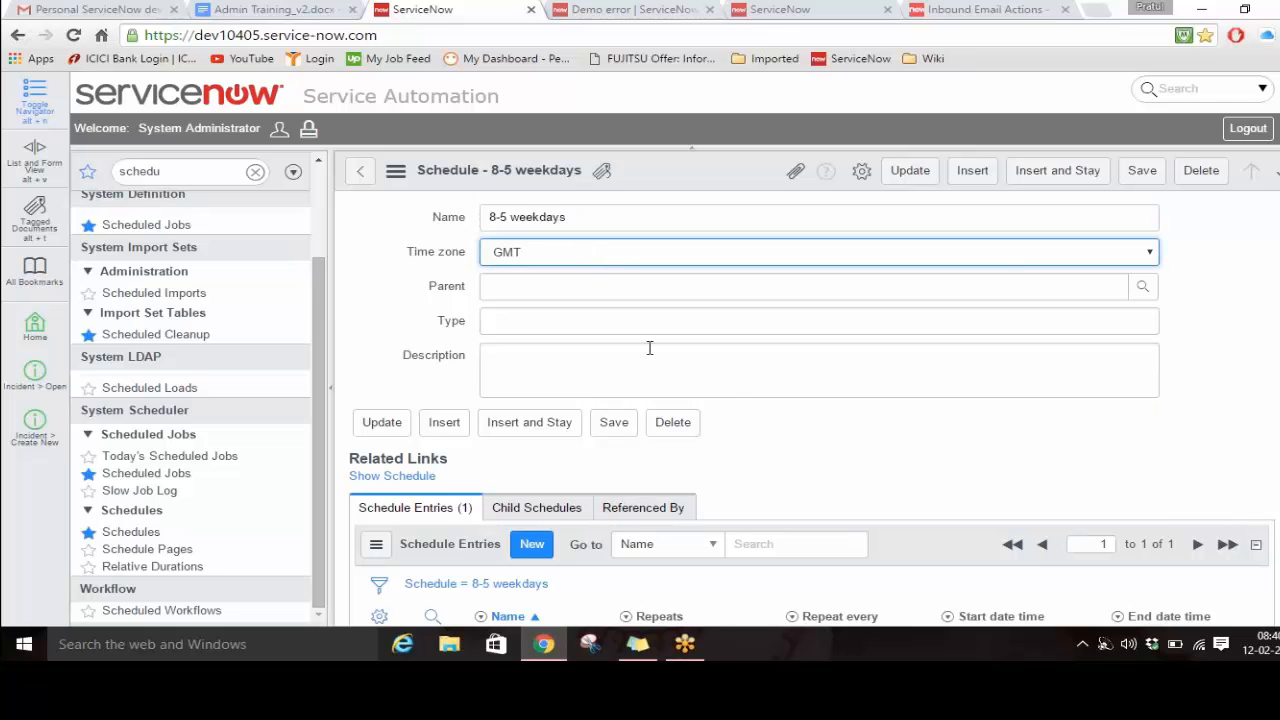
{"action": "scroll", "coordinate": [737, 394], "scroll_direction": "down", "scroll_amount": 1}
{"action": "scroll", "coordinate": [466, 350], "scroll_direction": "down", "scroll_amount": 1}
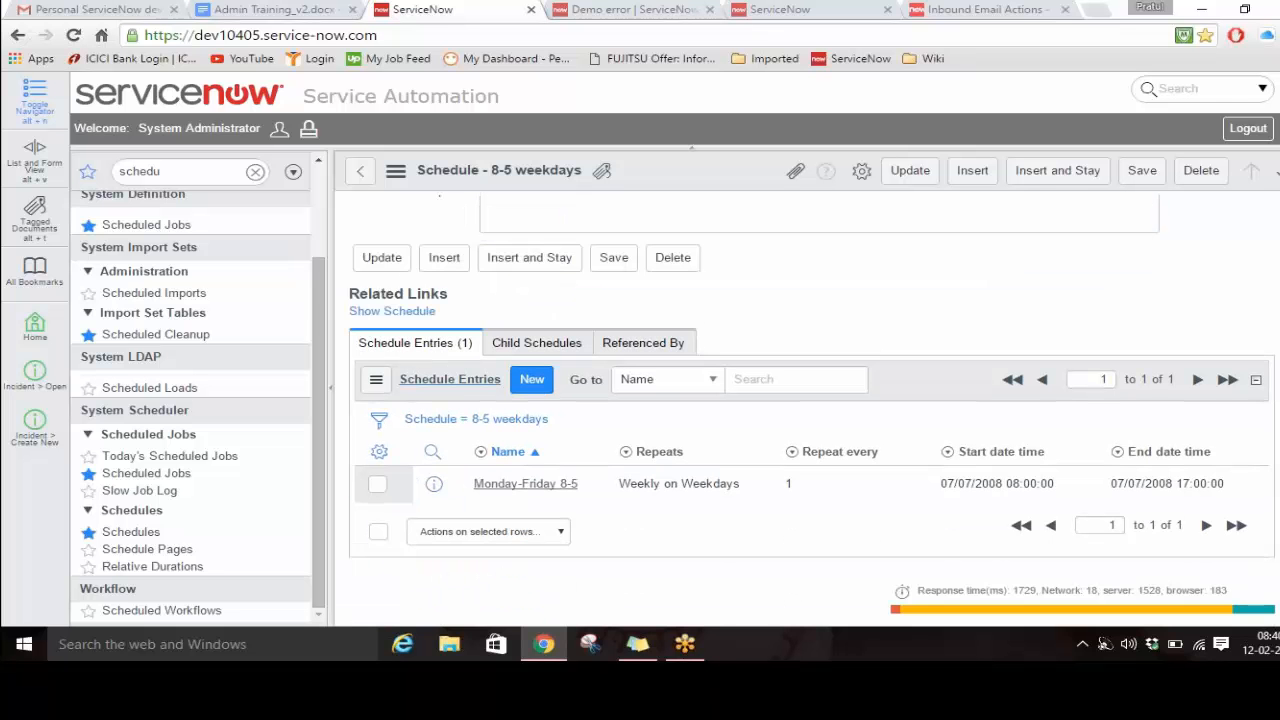
{"action": "left_click", "coordinate": [500, 485]}
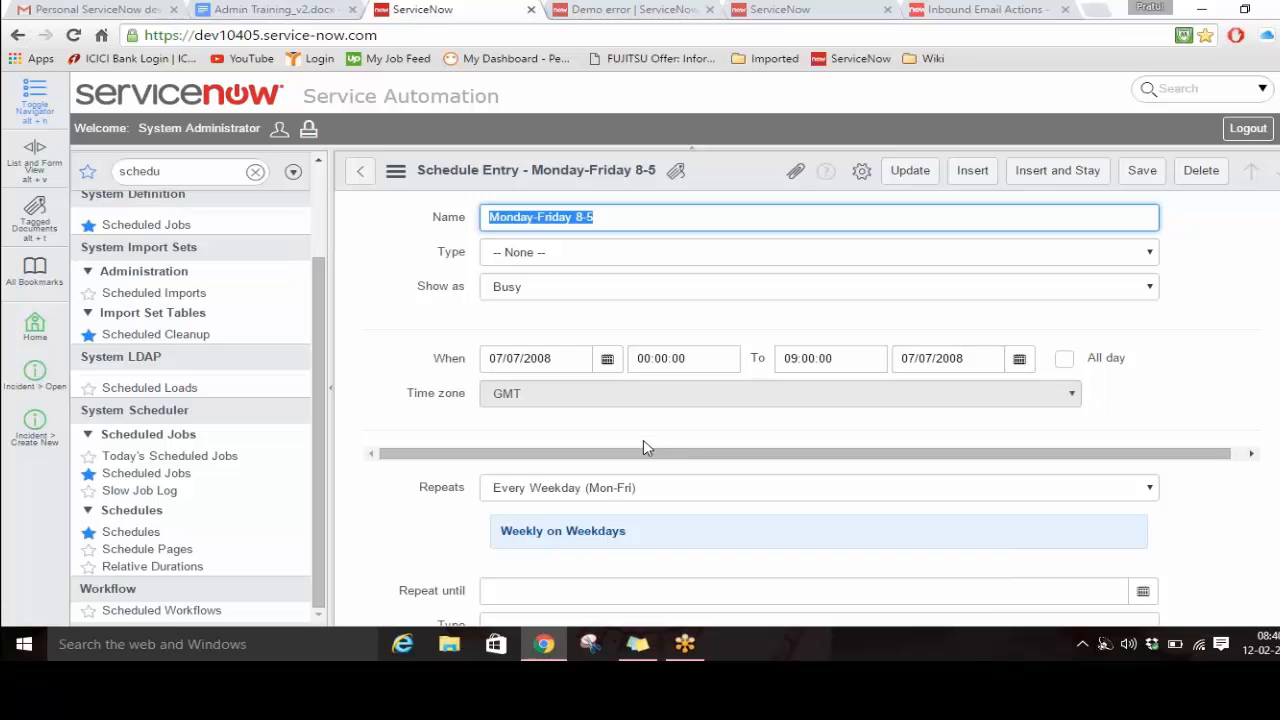
Step: Review the available Type and Show as options of the Monday-Friday 8-5 schedule entry without changing them
{"action": "left_click", "coordinate": [639, 256]}
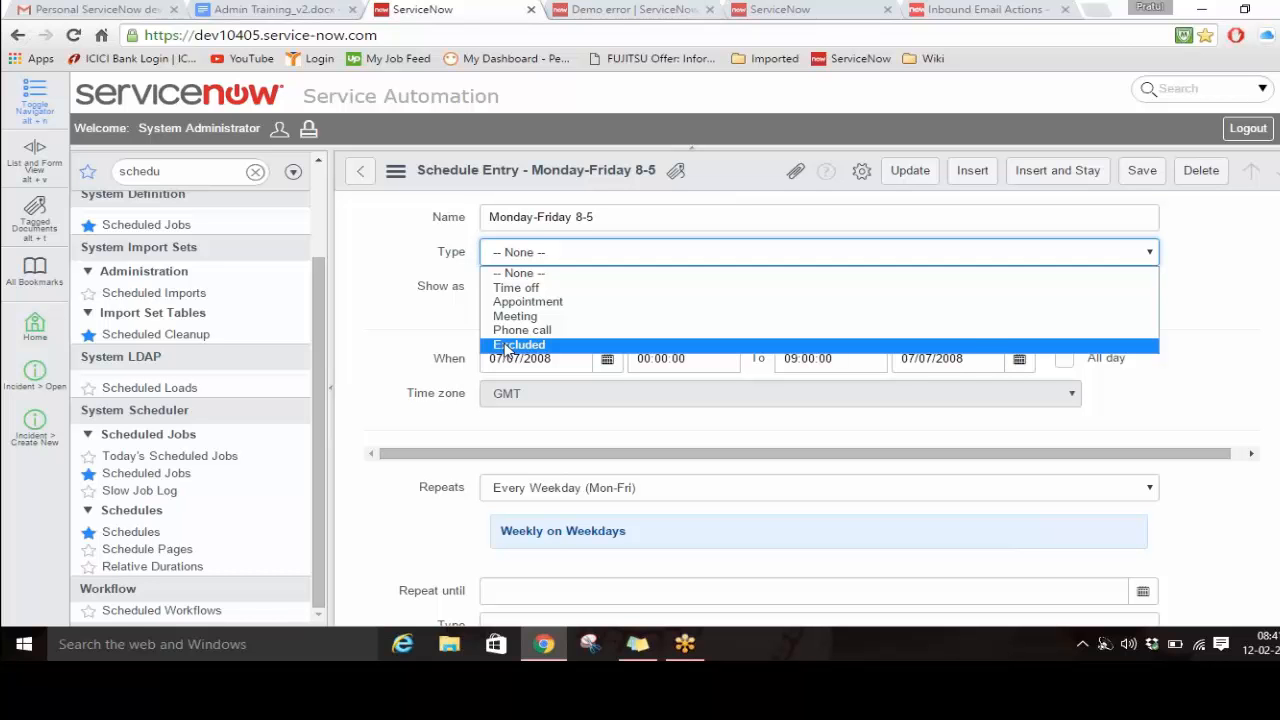
{"action": "key", "text": "Escape"}
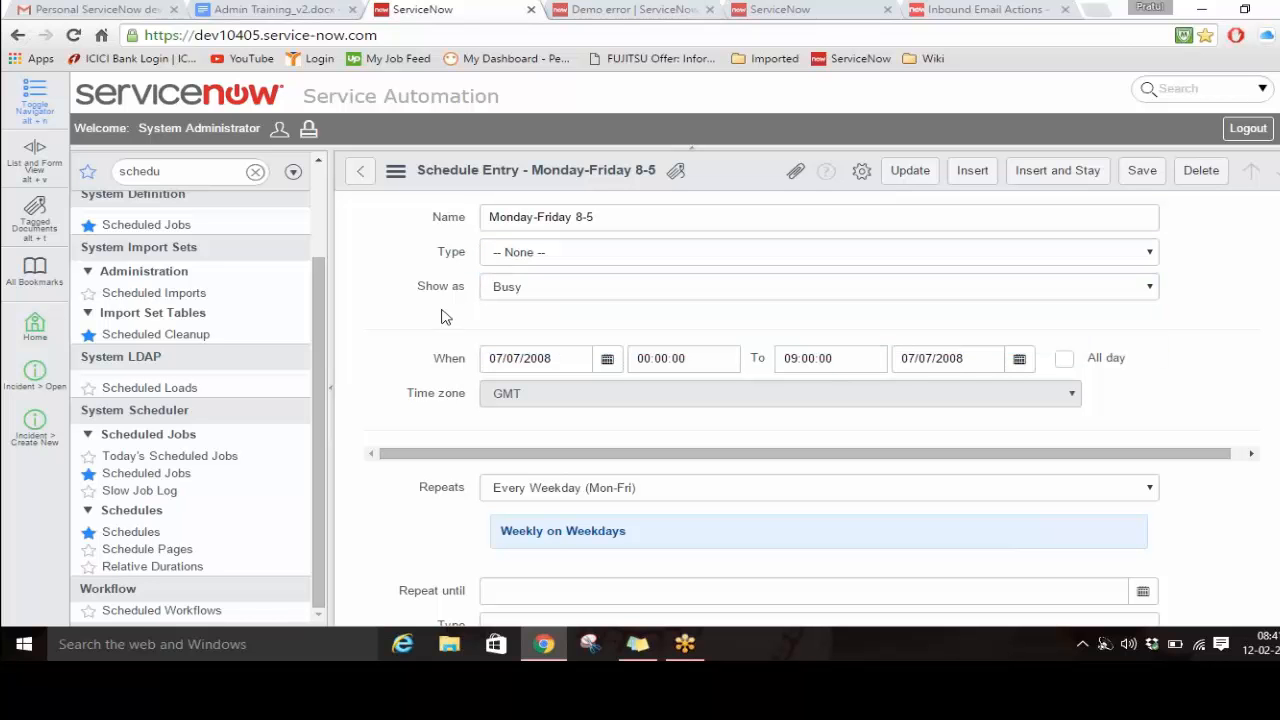
{"action": "left_click", "coordinate": [514, 287]}
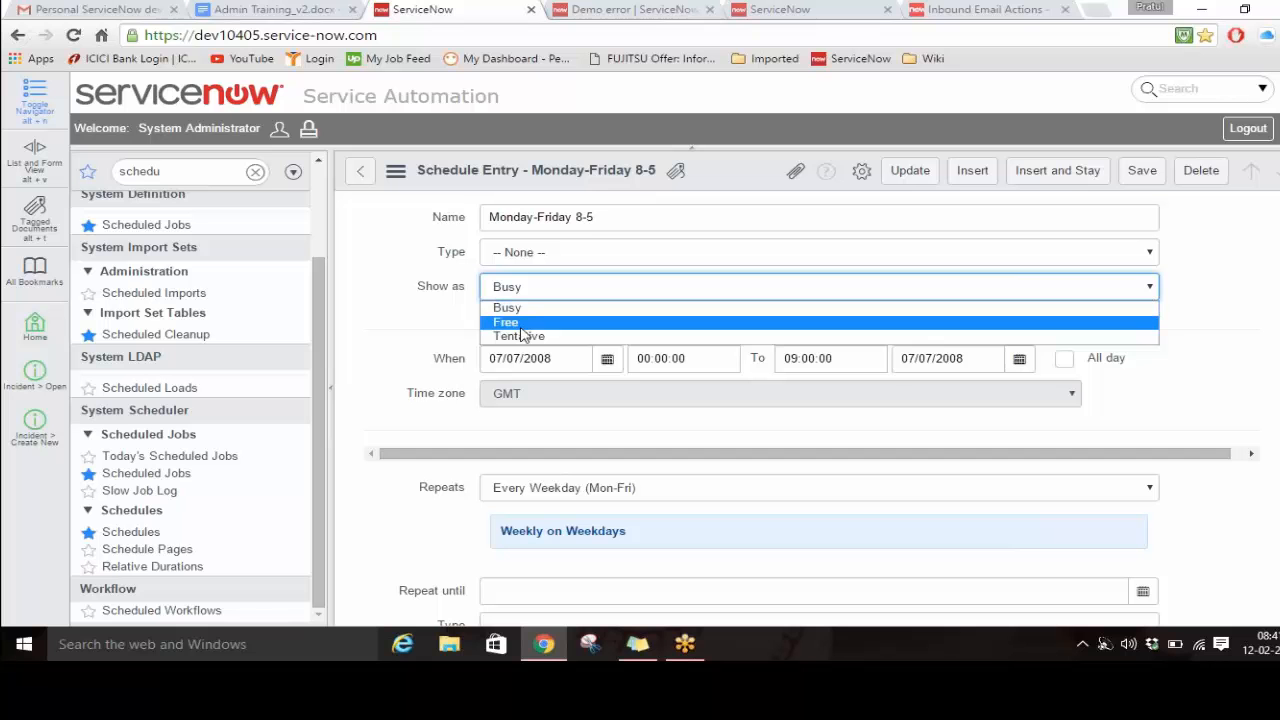
{"action": "left_click", "coordinate": [441, 321]}
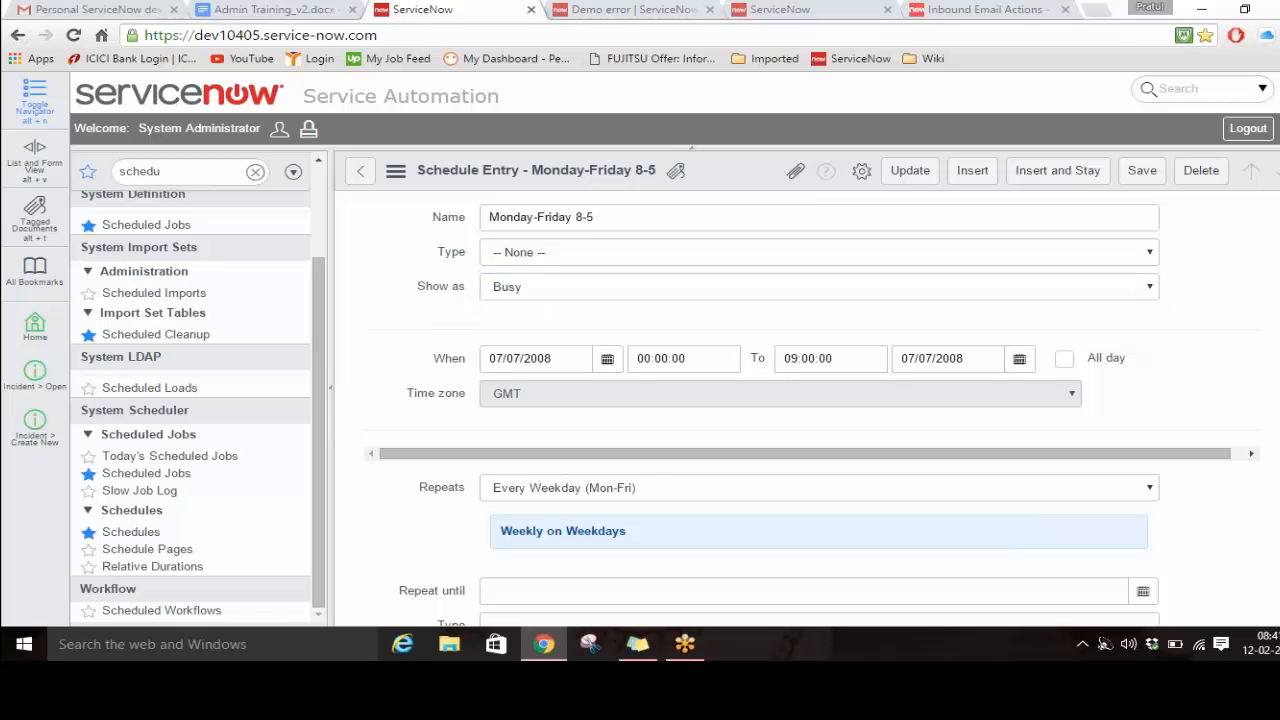
{"action": "left_click", "coordinate": [555, 291]}
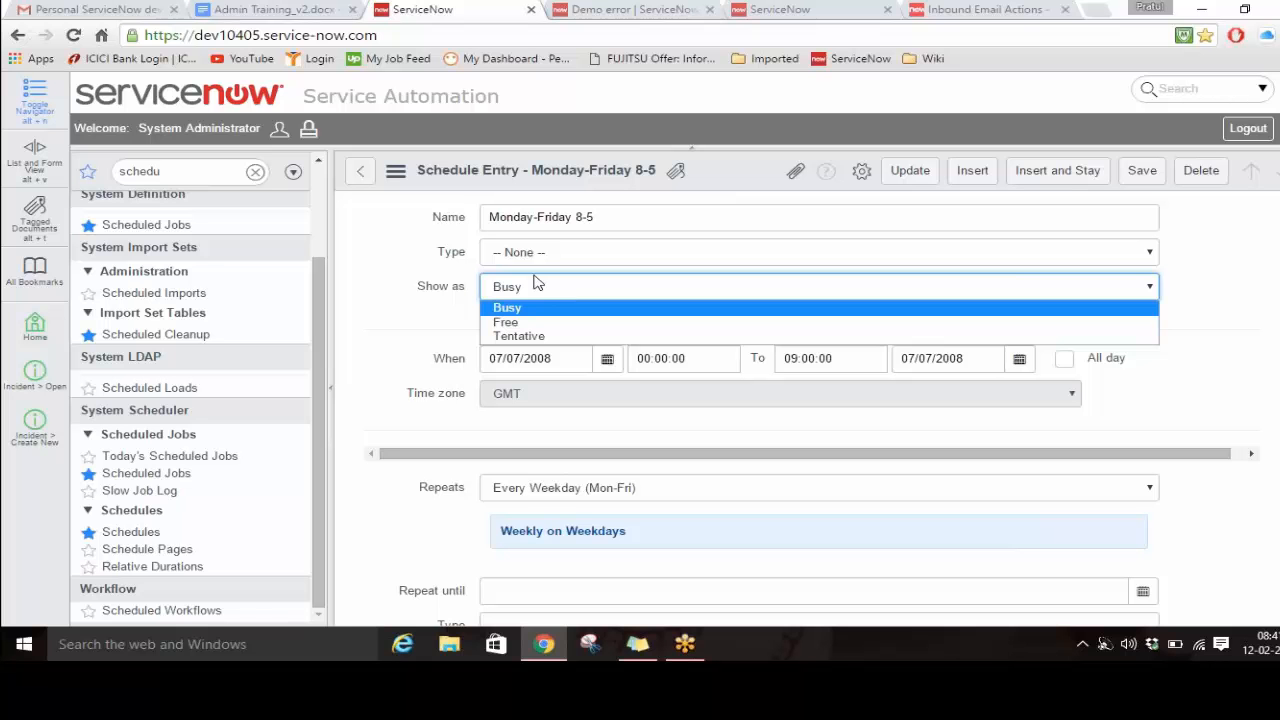
{"action": "left_click", "coordinate": [452, 345]}
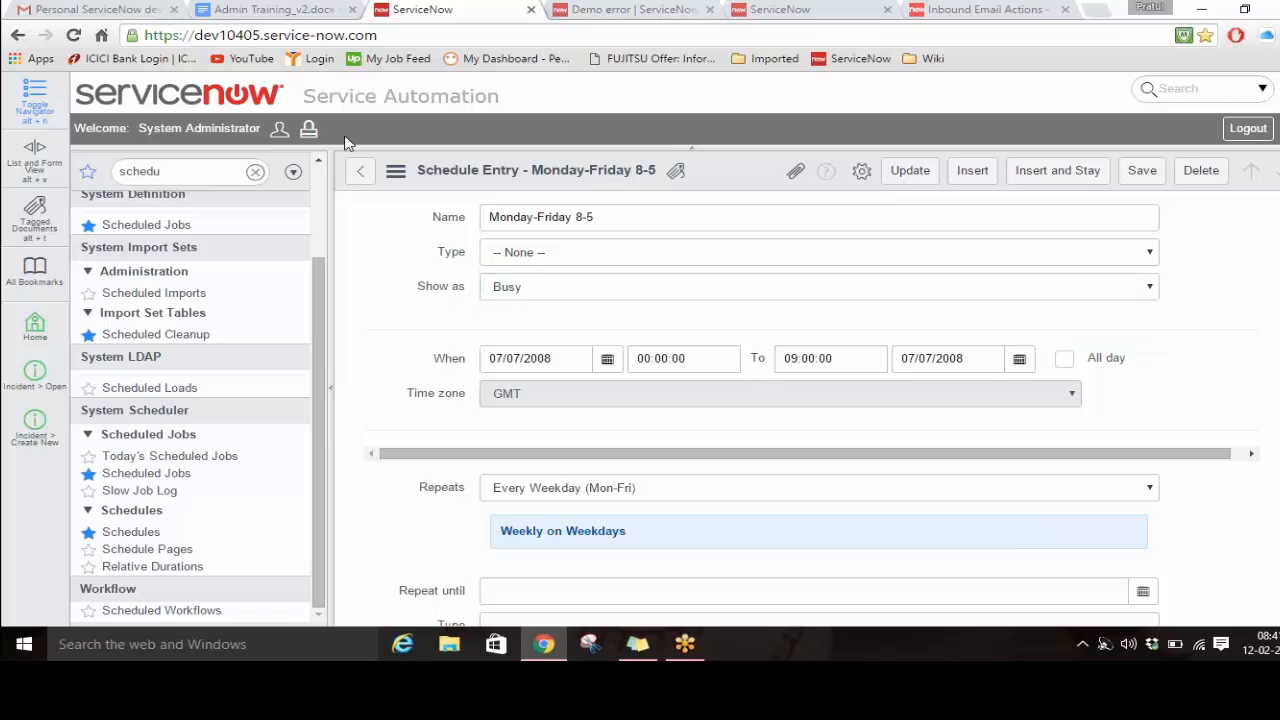
Step: Check the schedule entry's When range and time zone, and review the available Repeats options
{"action": "scroll", "coordinate": [442, 285], "scroll_direction": "down", "scroll_amount": 1}
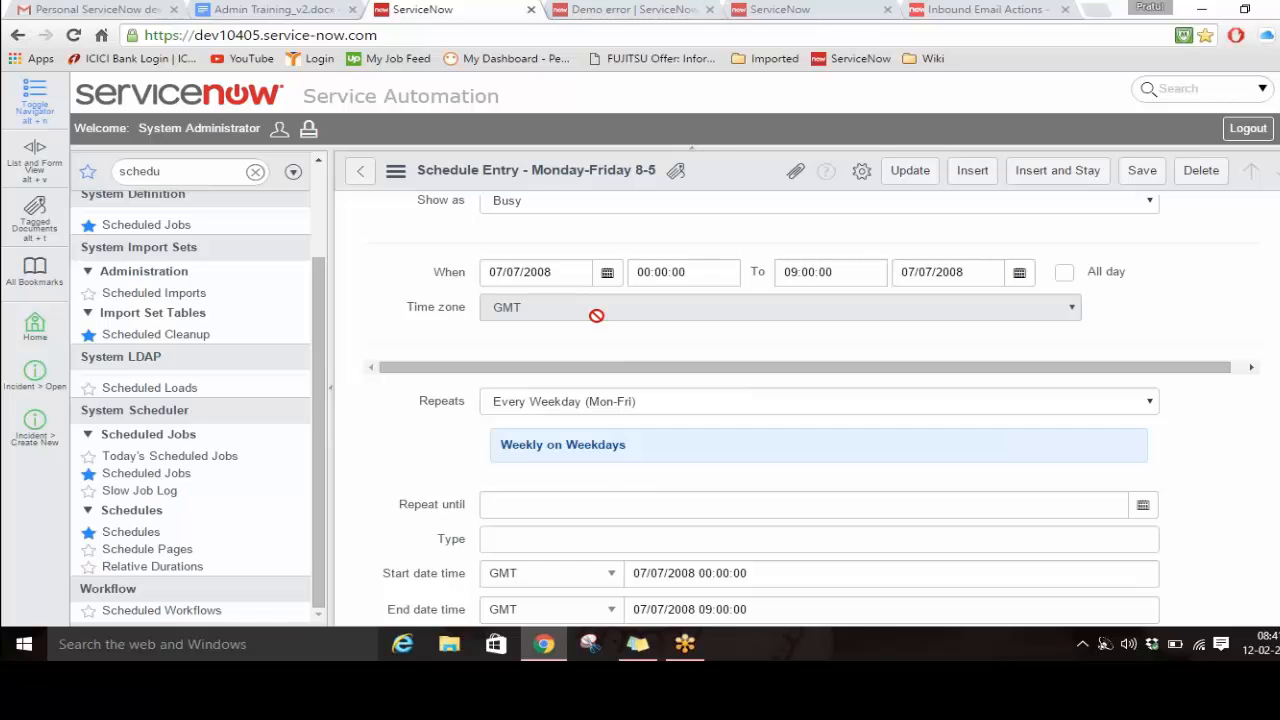
{"action": "scroll", "coordinate": [596, 315], "scroll_direction": "up", "scroll_amount": 1}
{"action": "scroll", "coordinate": [570, 303], "scroll_direction": "down", "scroll_amount": 1}
{"action": "left_click", "coordinate": [673, 404]}
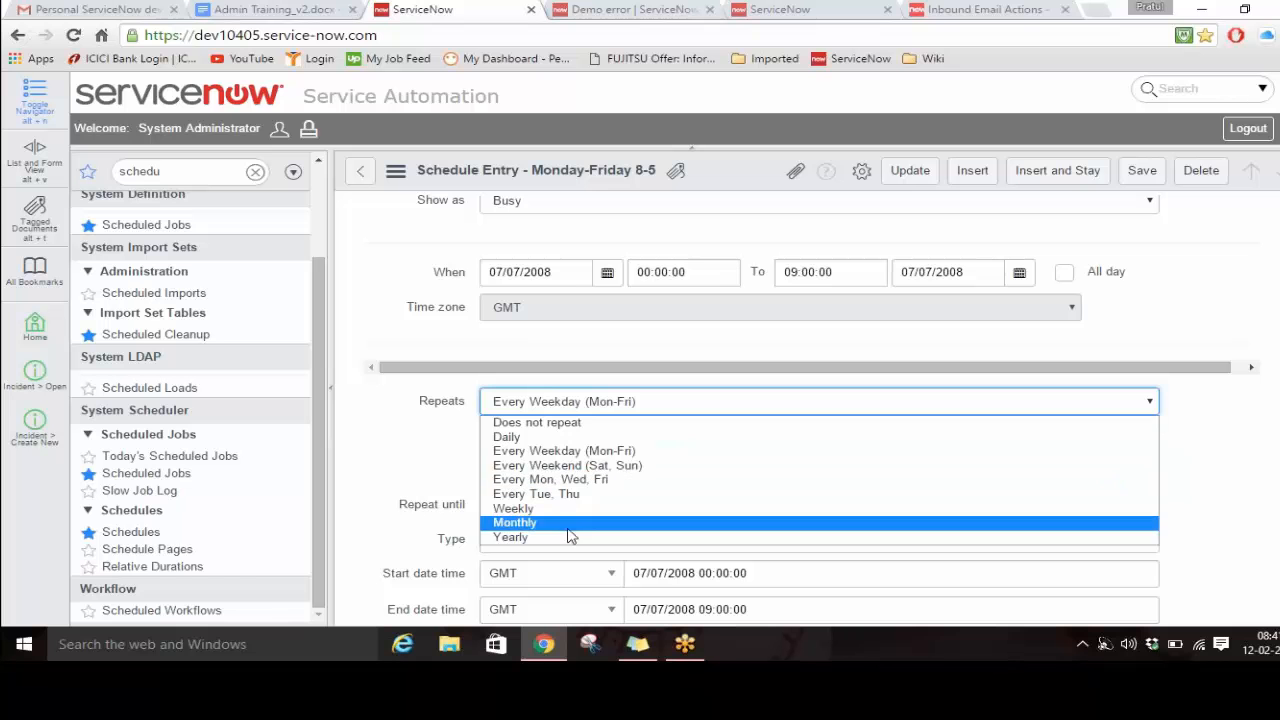
{"action": "left_click", "coordinate": [434, 451]}
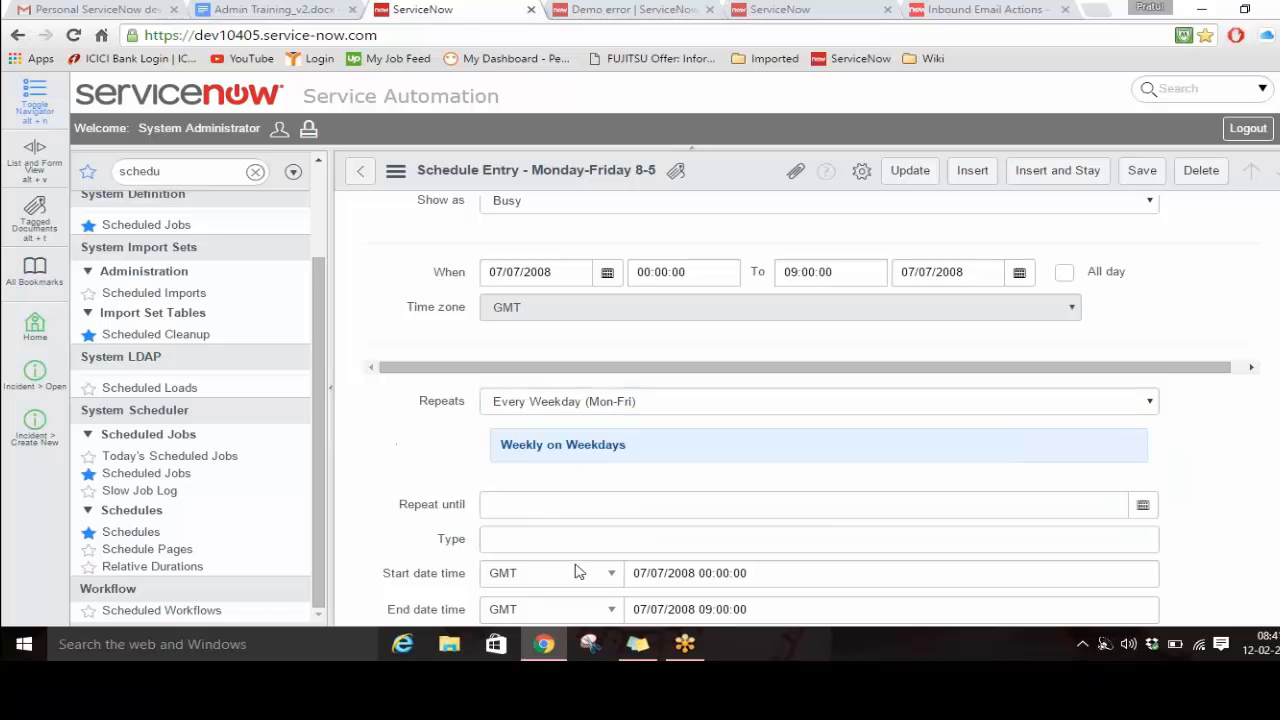
Step: Examine the schedule entry's Repeat until, Type, Start date time and End date time fields
{"action": "left_click", "coordinate": [636, 506]}
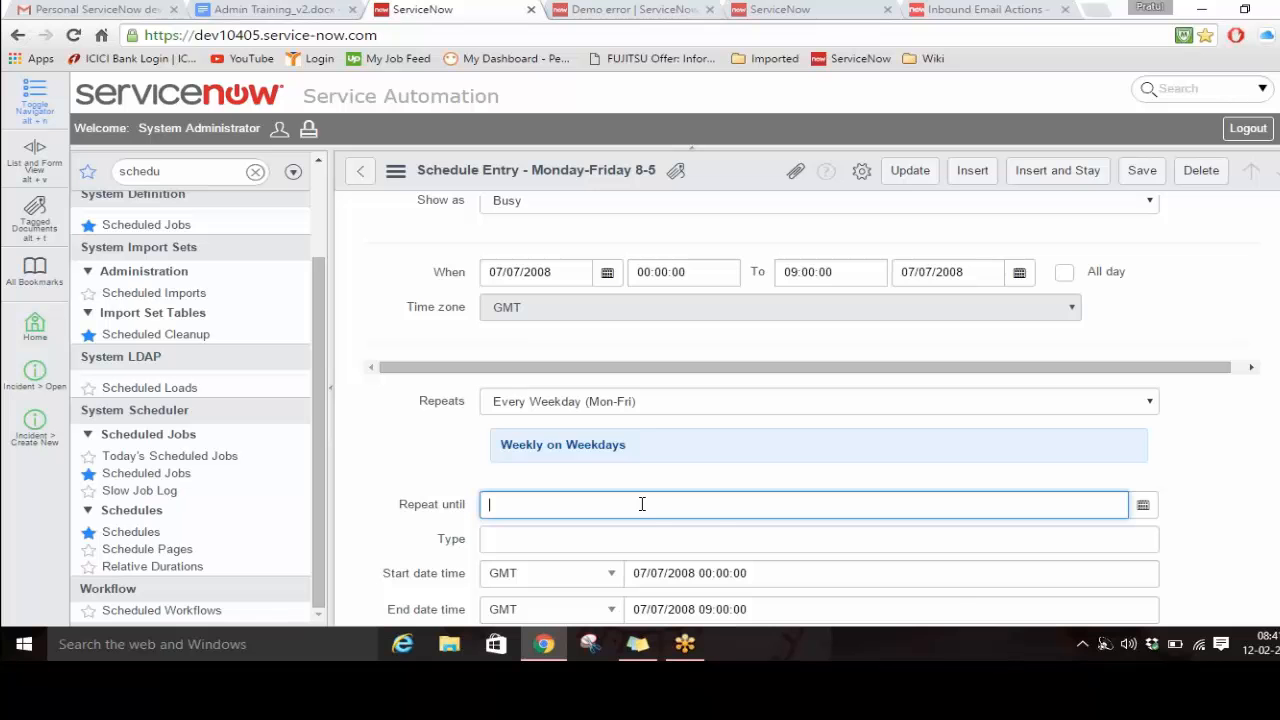
{"action": "scroll", "coordinate": [640, 515], "scroll_direction": "down", "scroll_amount": 1}
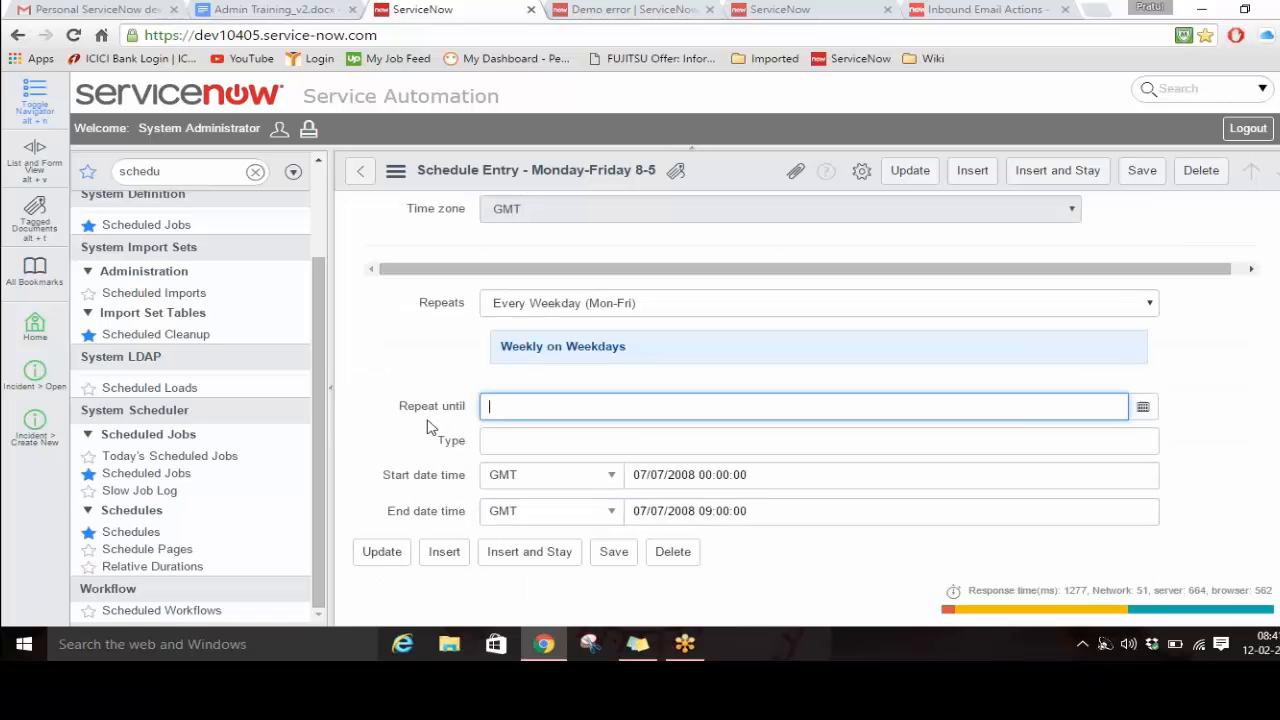
{"action": "left_click_drag", "start_coordinate": [396, 406], "coordinate": [772, 550]}
{"action": "left_click", "coordinate": [437, 440]}
{"action": "scroll", "coordinate": [1060, 194], "scroll_direction": "up", "scroll_amount": 2}
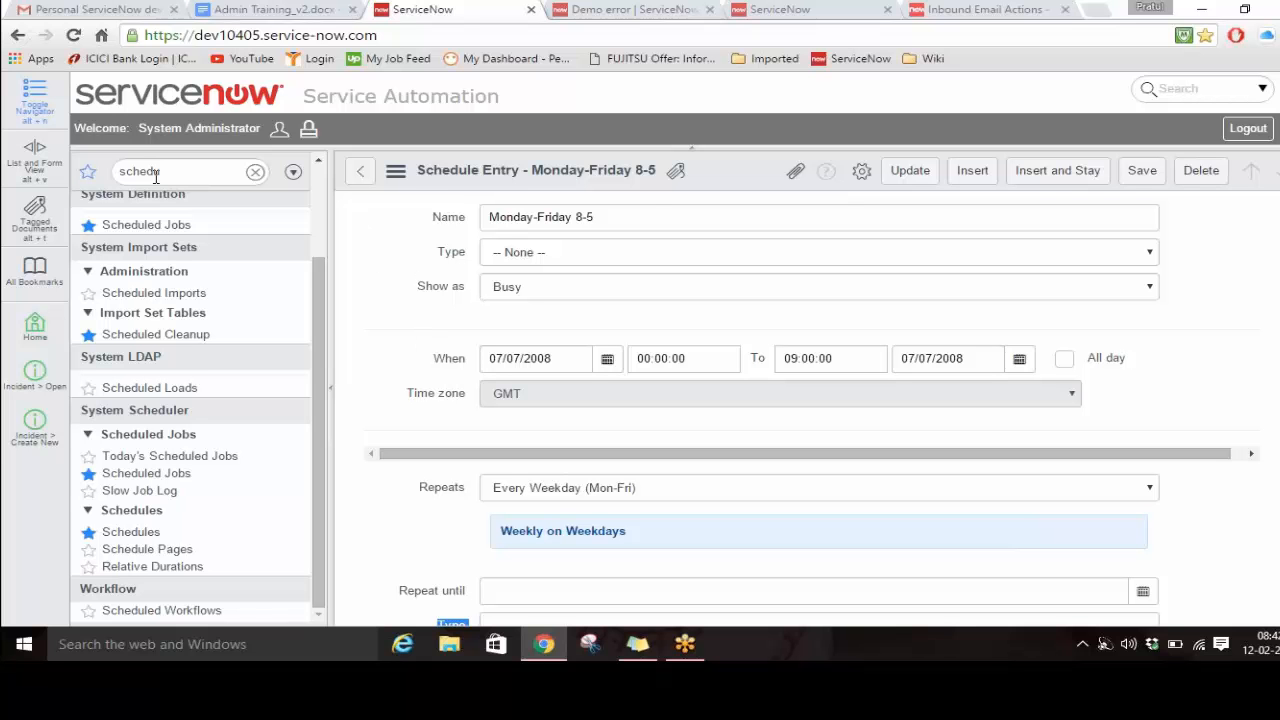
Step: Switch to the Admin Training_v2.docx document, dismiss its access notice and return to the ServiceNow schedule entry
{"action": "left_click", "coordinate": [630, 9]}
{"action": "left_click", "coordinate": [443, 12]}
{"action": "mouse_move", "coordinate": [540, 655]}
{"action": "left_click", "coordinate": [267, 13]}
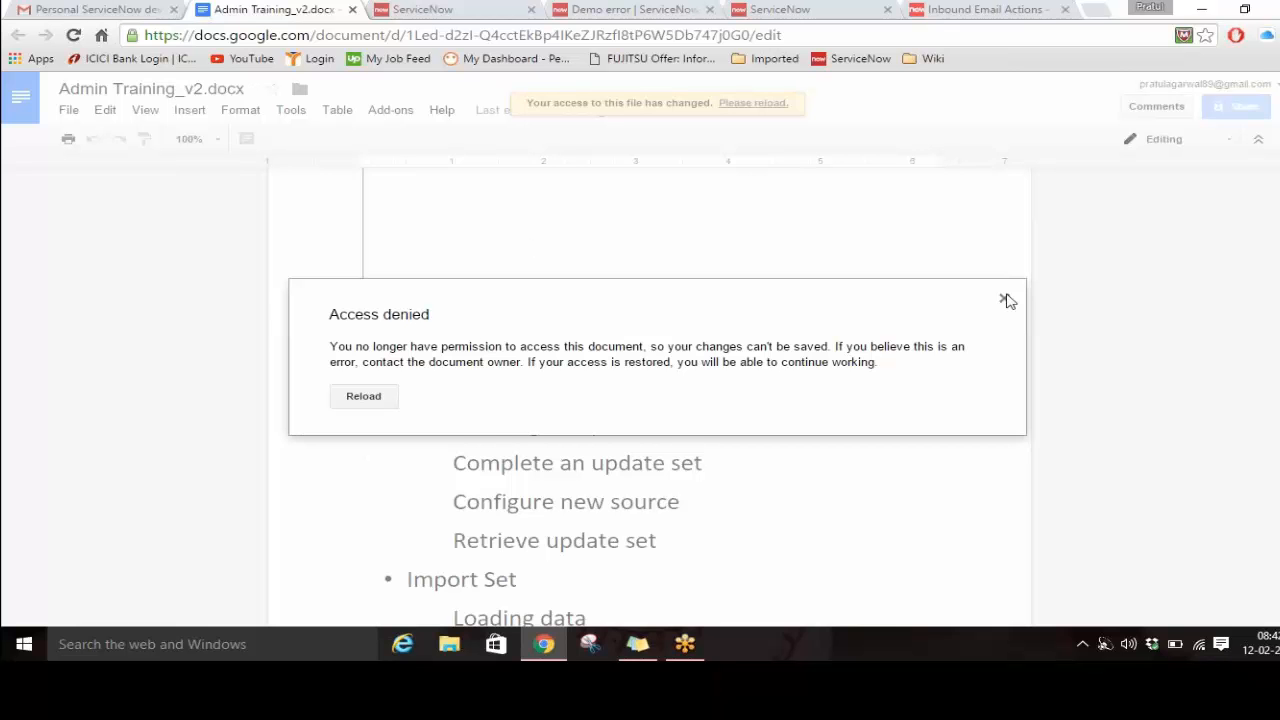
{"action": "left_click", "coordinate": [1005, 298]}
{"action": "left_click", "coordinate": [458, 10]}
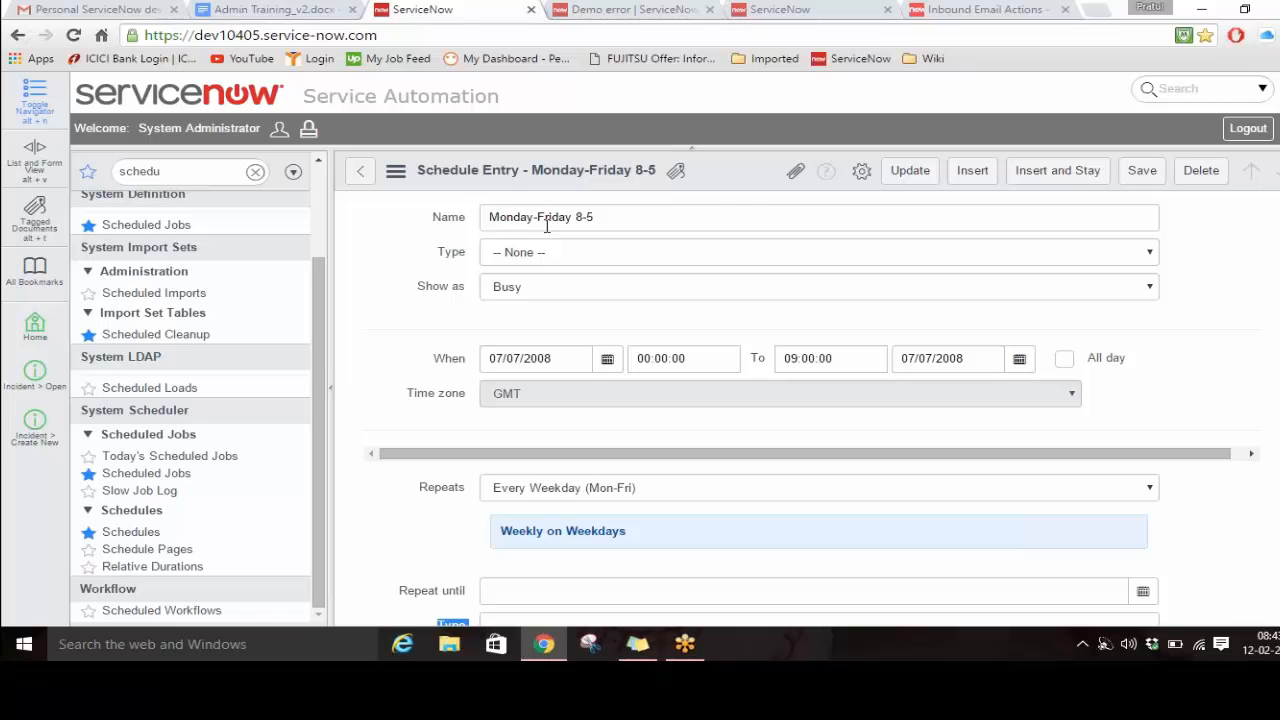
Step: Filter the application navigator by "nci", list the open incidents and open incident INC0000044
{"action": "left_click", "coordinate": [178, 177]}
{"action": "type", "text": "n"}
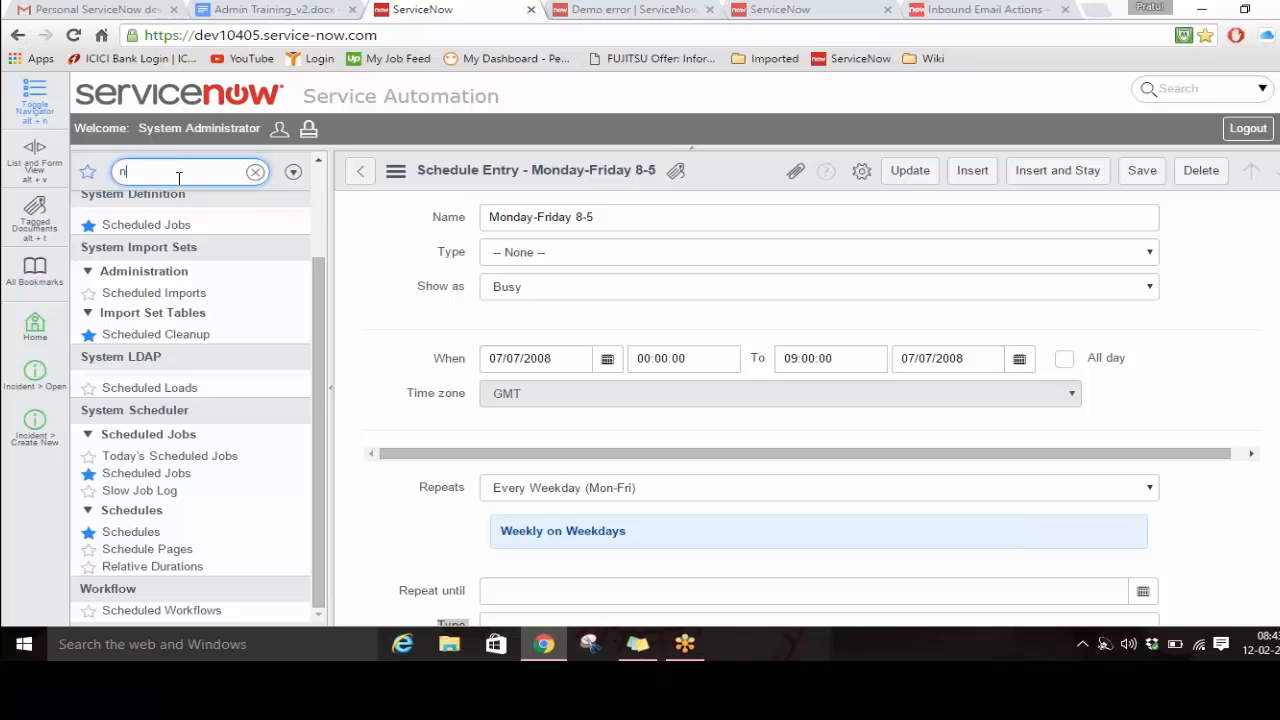
{"action": "type", "text": "cl"}
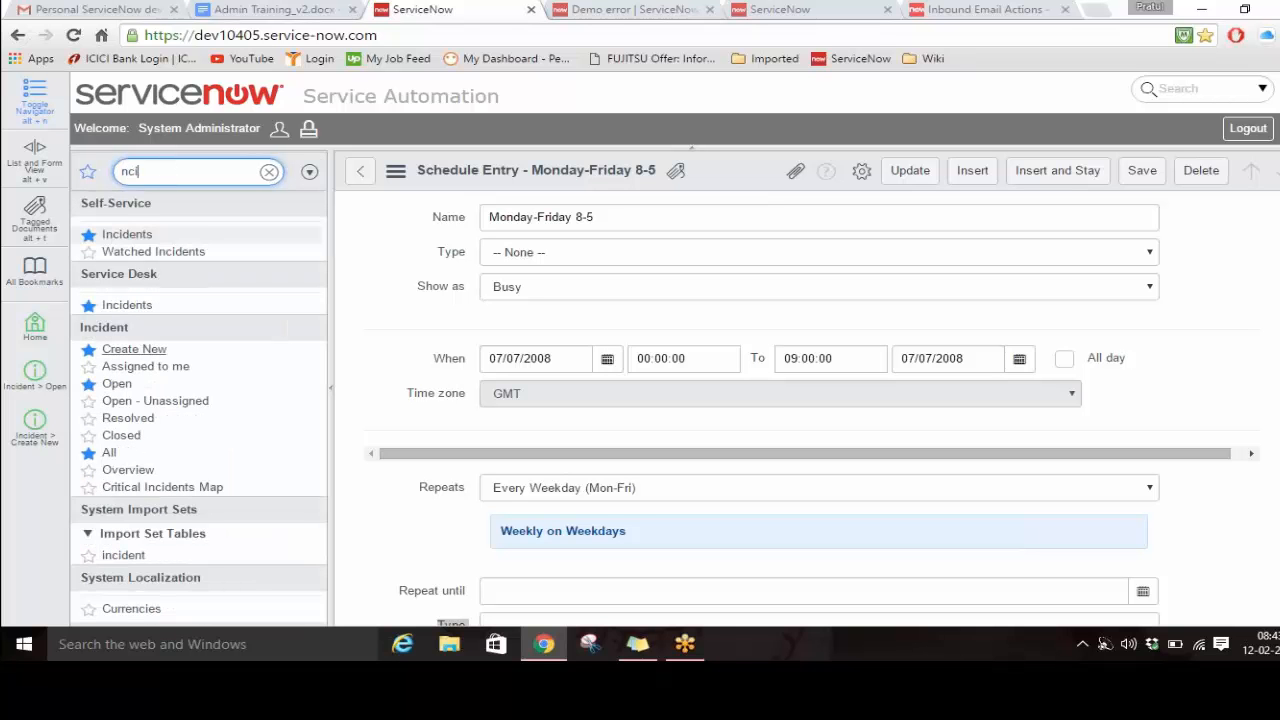
{"action": "left_click", "coordinate": [117, 384]}
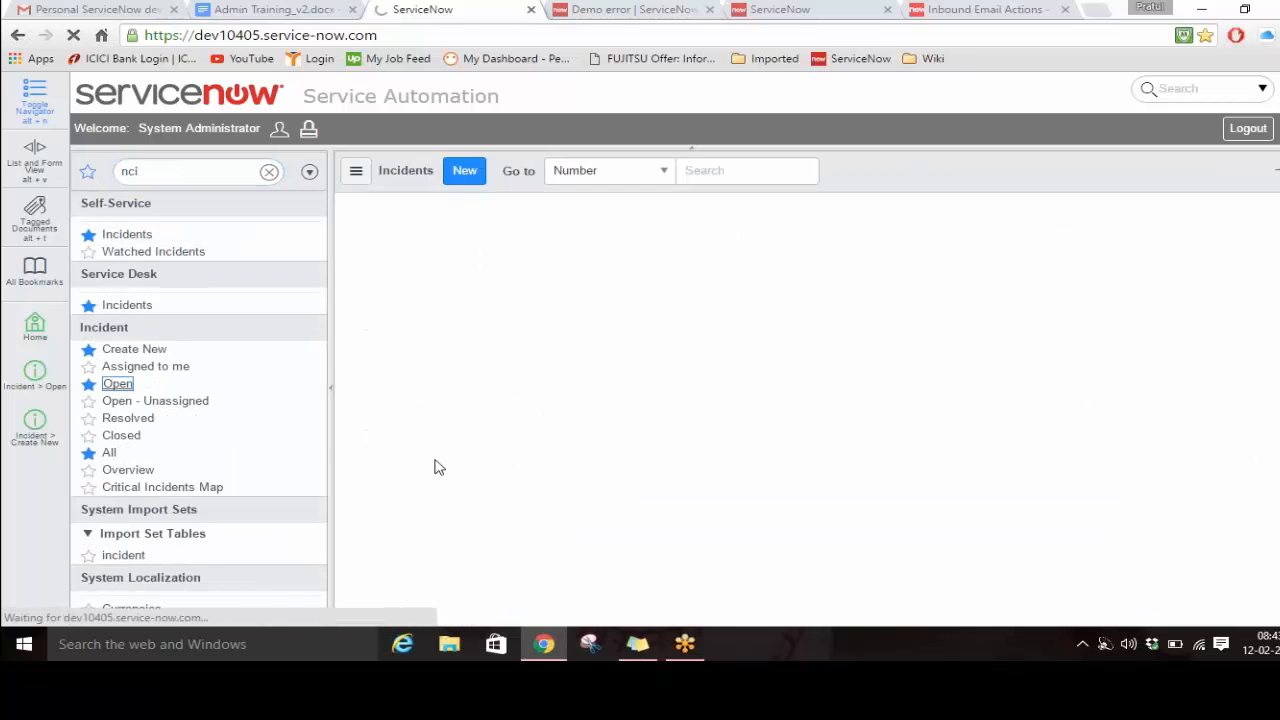
{"action": "scroll", "coordinate": [490, 430], "scroll_direction": "down", "scroll_amount": 6}
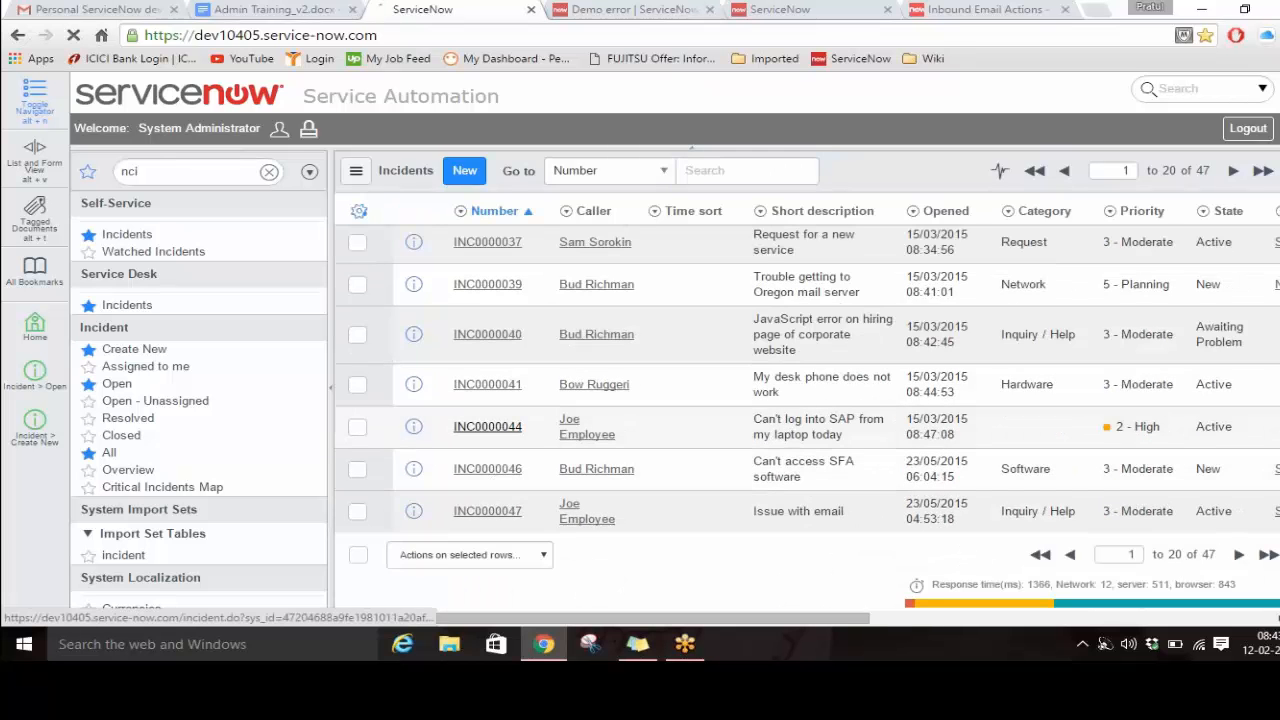
{"action": "left_click", "coordinate": [487, 426]}
Step: Examine the Task SLAs related list and the activity log of incident INC0000044
{"action": "scroll", "coordinate": [700, 420], "scroll_direction": "down", "scroll_amount": 10}
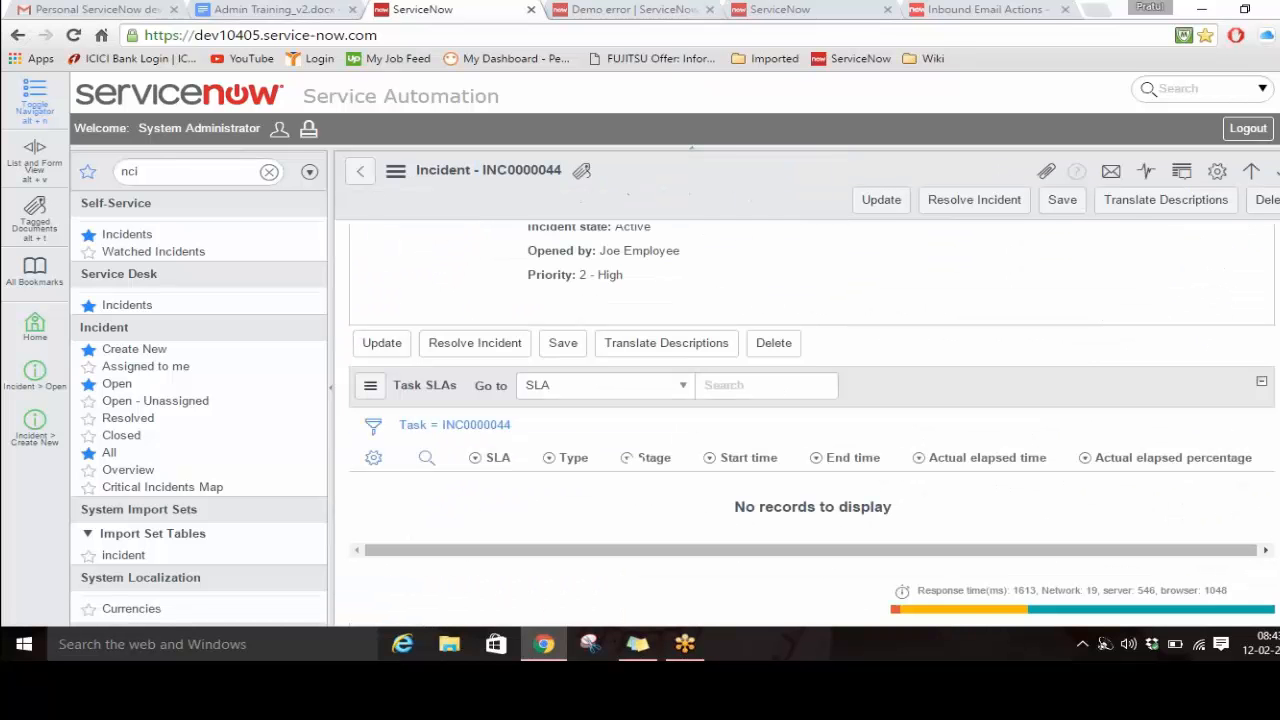
{"action": "scroll", "coordinate": [540, 520], "scroll_direction": "up", "scroll_amount": 3}
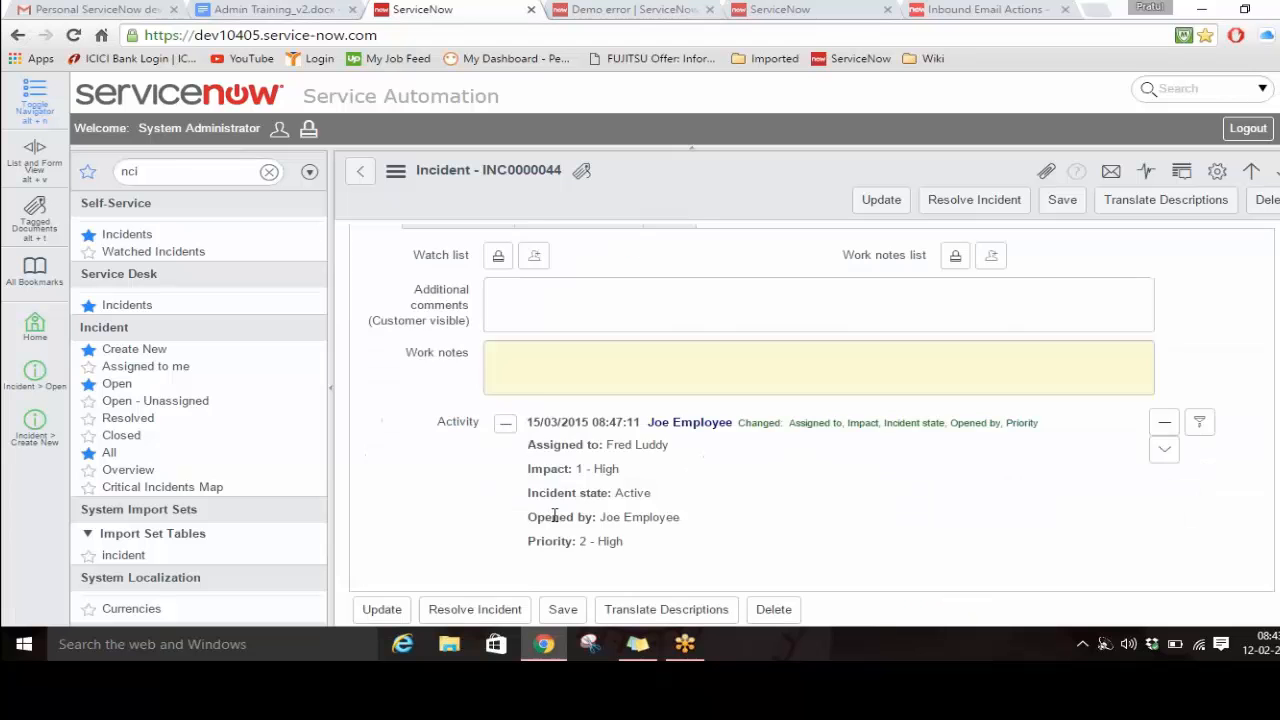
{"action": "scroll", "coordinate": [553, 516], "scroll_direction": "down", "scroll_amount": 3}
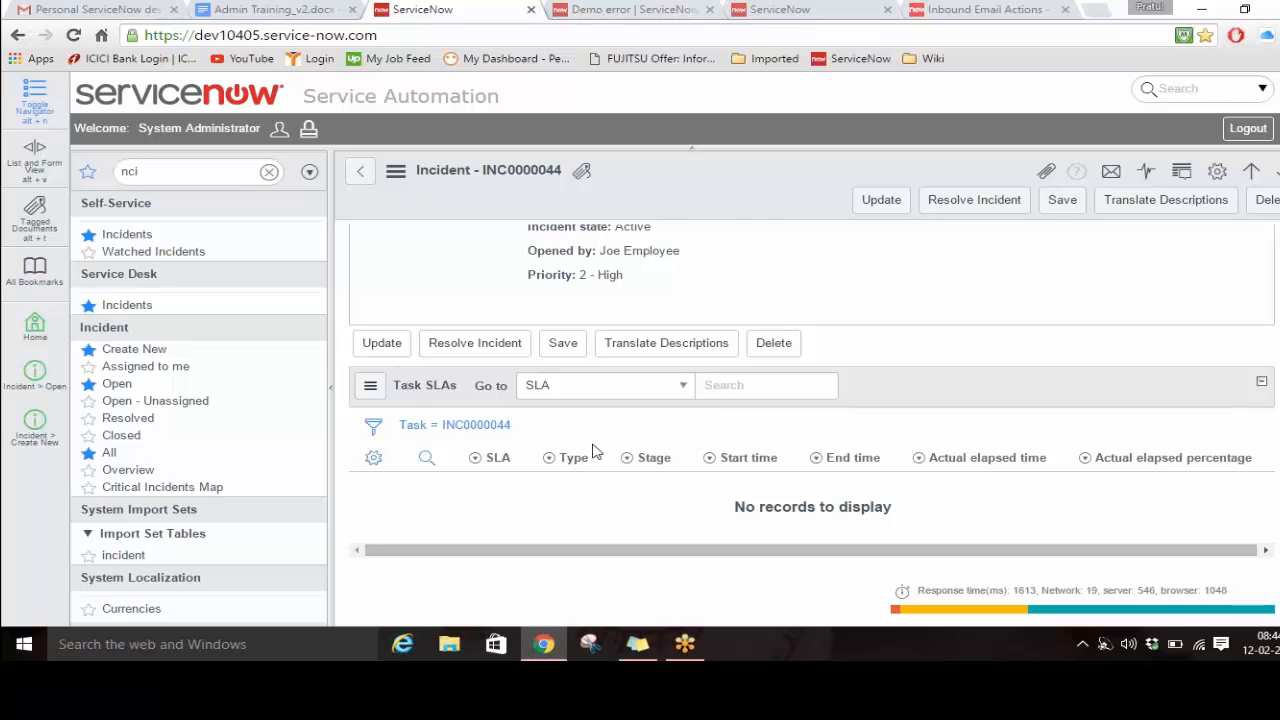
{"action": "scroll", "coordinate": [678, 541], "scroll_direction": "up", "scroll_amount": 1}
{"action": "scroll", "coordinate": [678, 541], "scroll_direction": "up", "scroll_amount": 2}
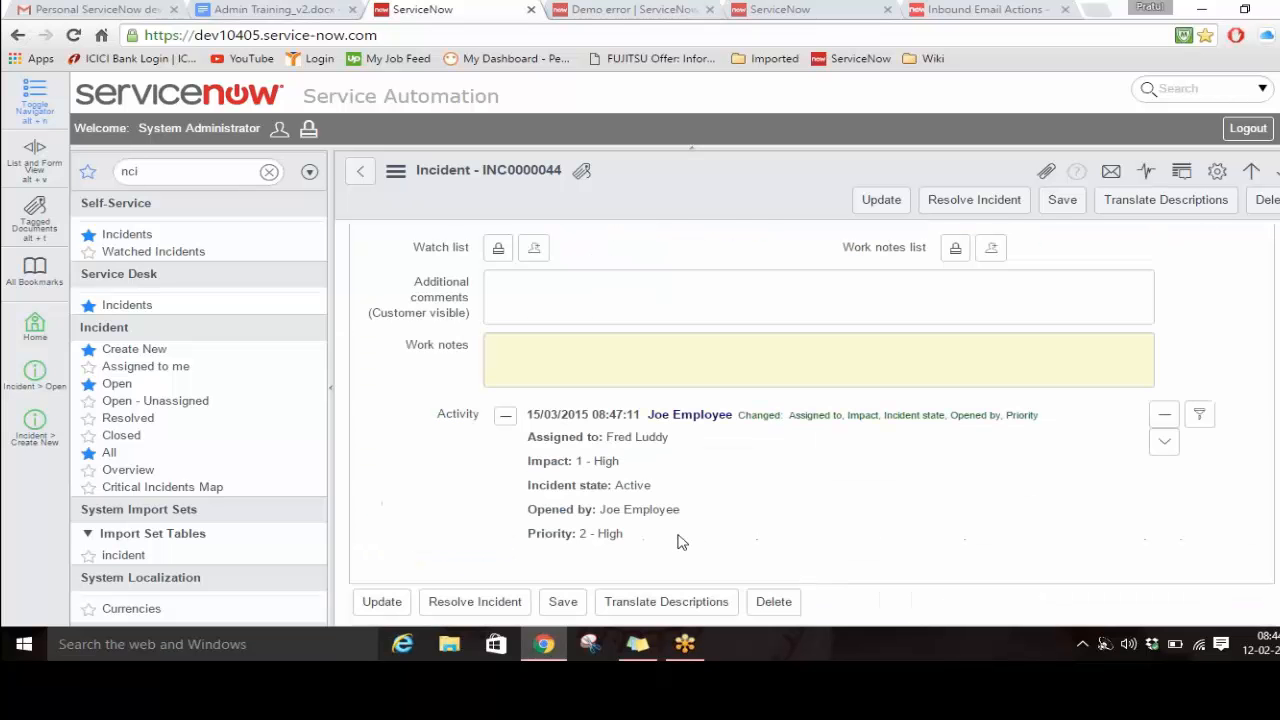